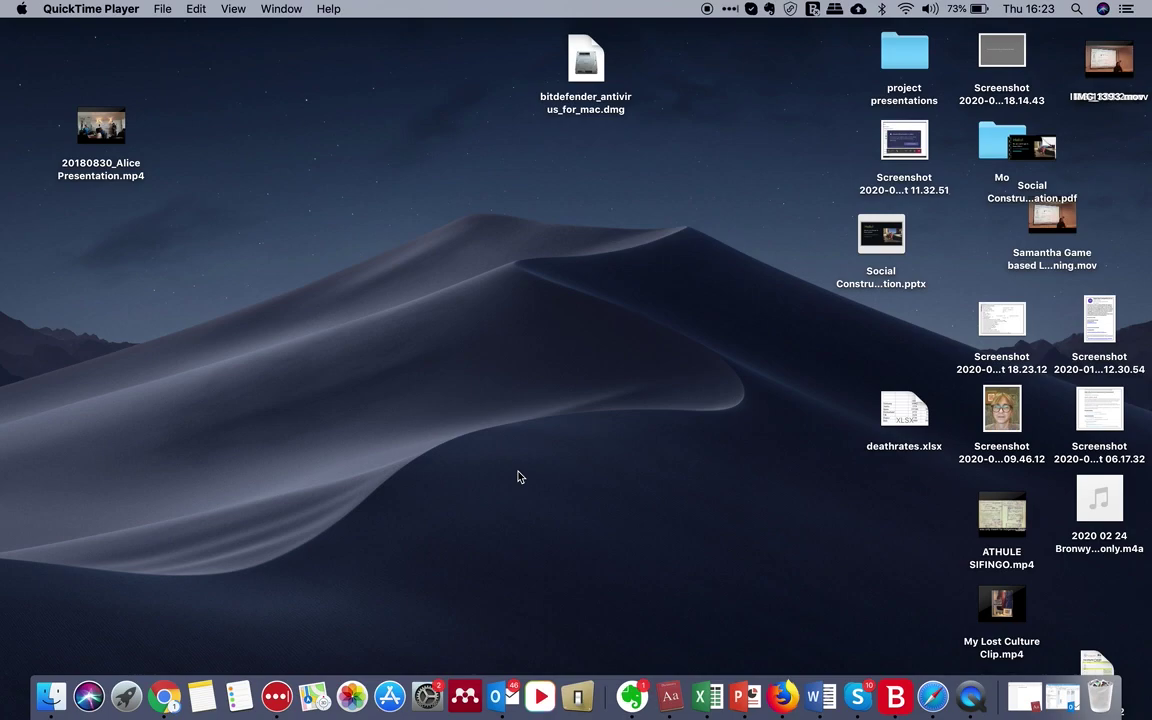
- Switch to Chrome, go to the Microsoft Teams page and open the CIET team from the teams overview
click(166, 700)
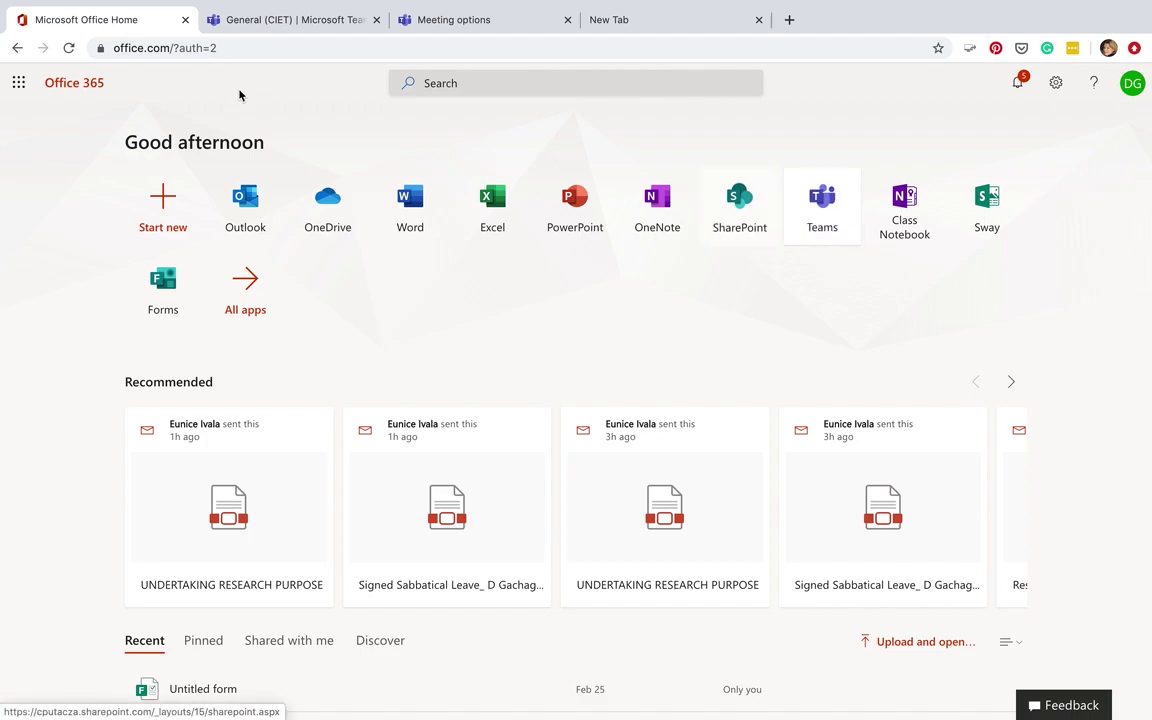
click(247, 30)
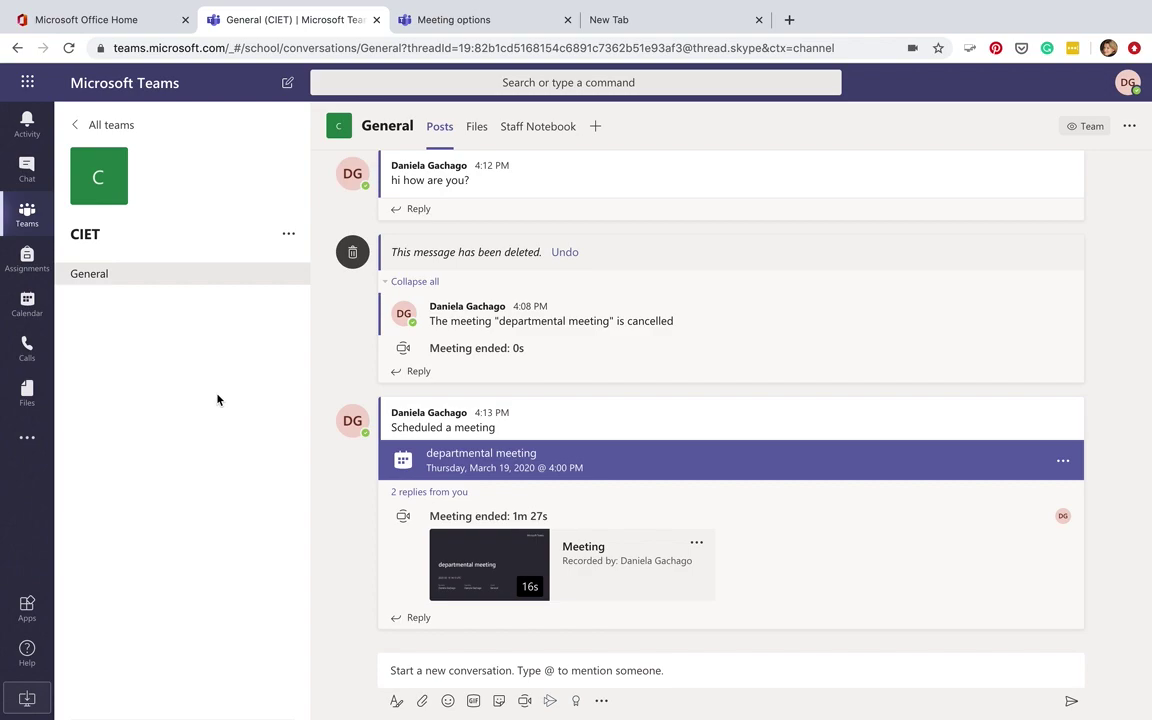
click(17, 226)
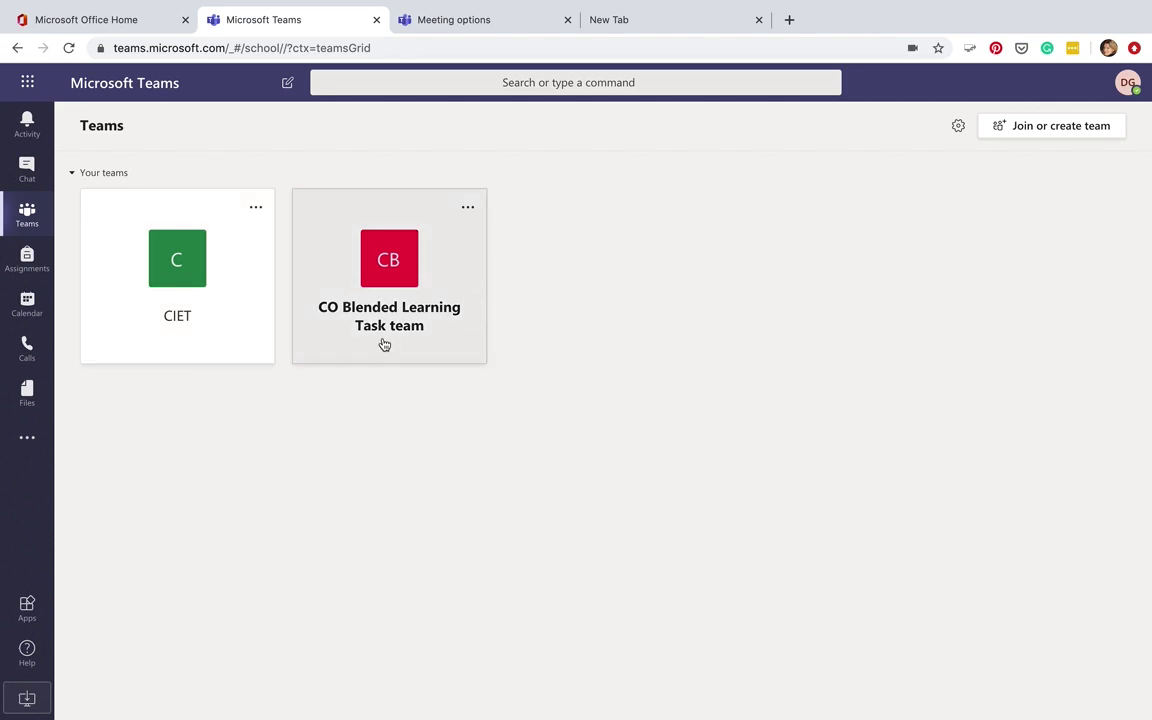
click(214, 329)
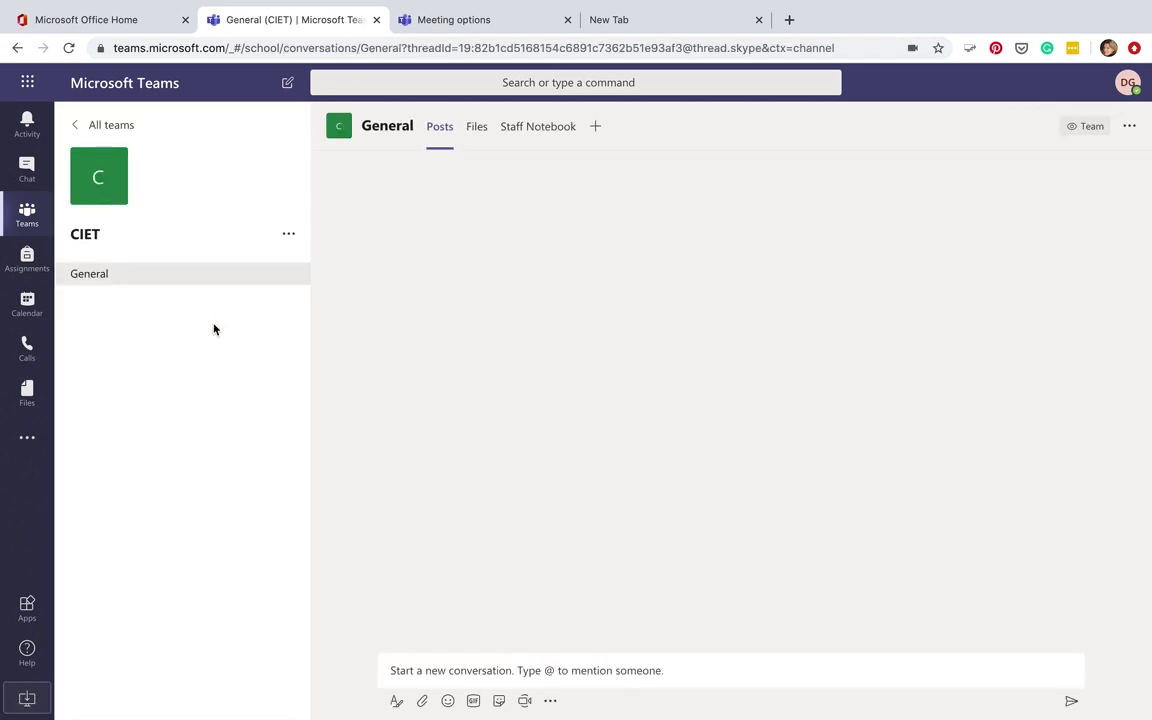
- Open the management page of the CIET team and review its members and guests and its channels
click(288, 234)
click(312, 264)
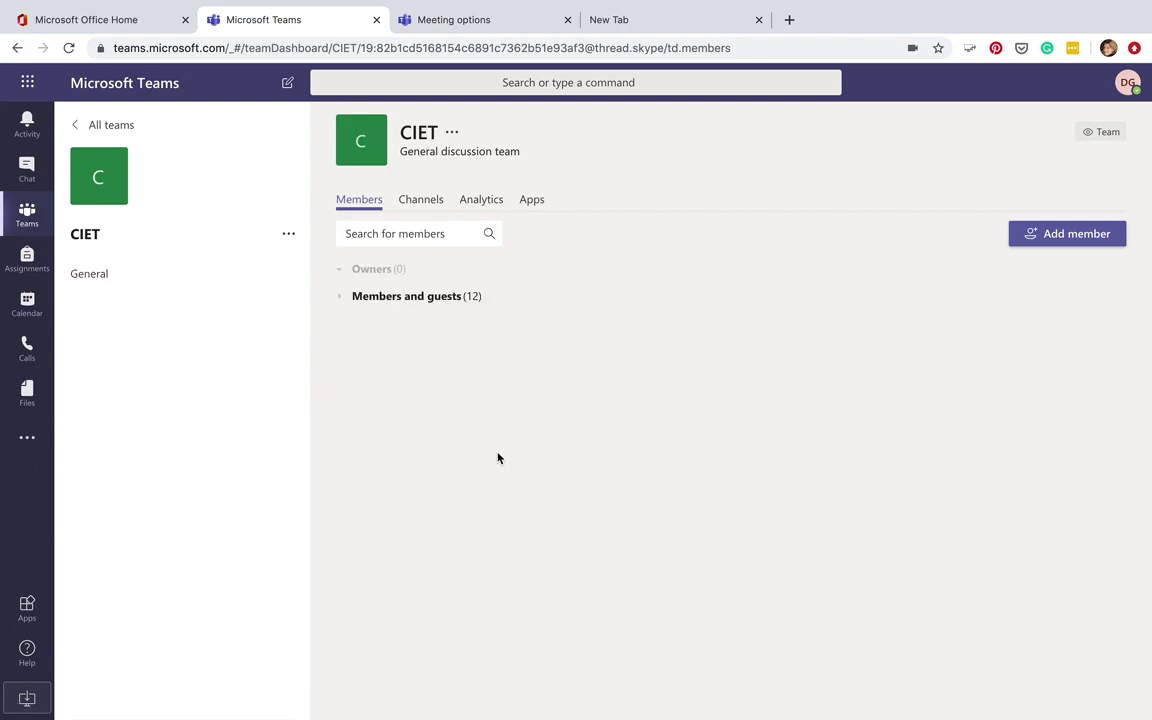
click(432, 296)
scroll(558, 527, down, 3)
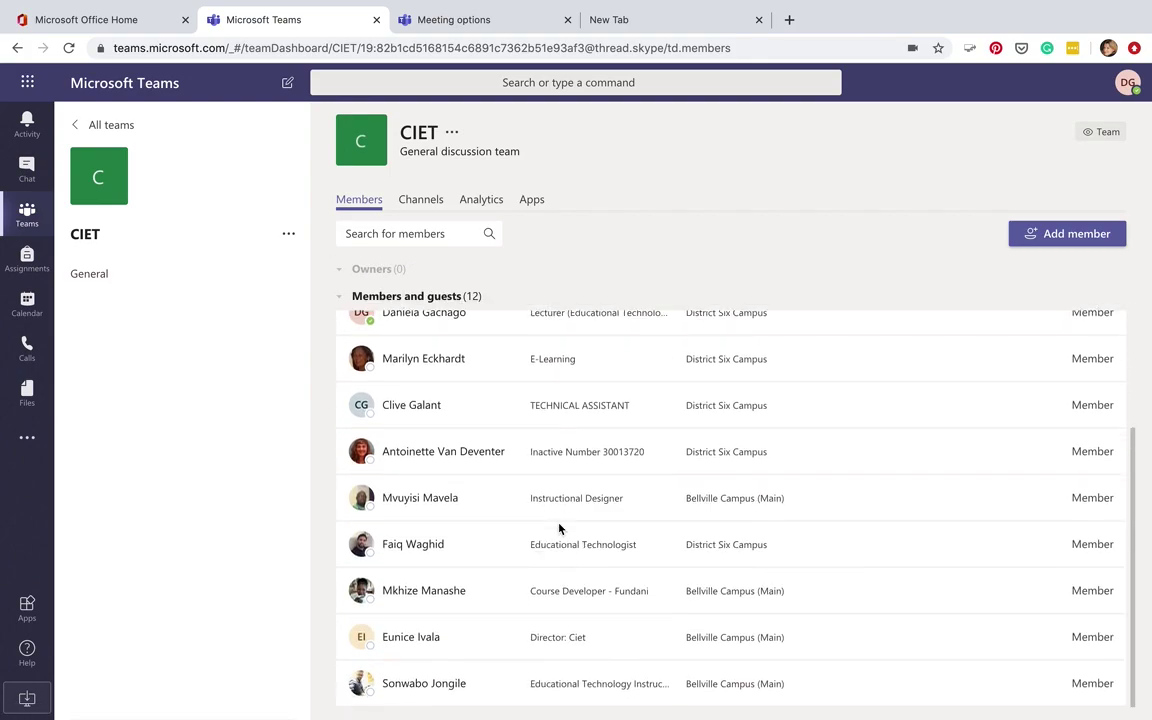
scroll(558, 527, up, 3)
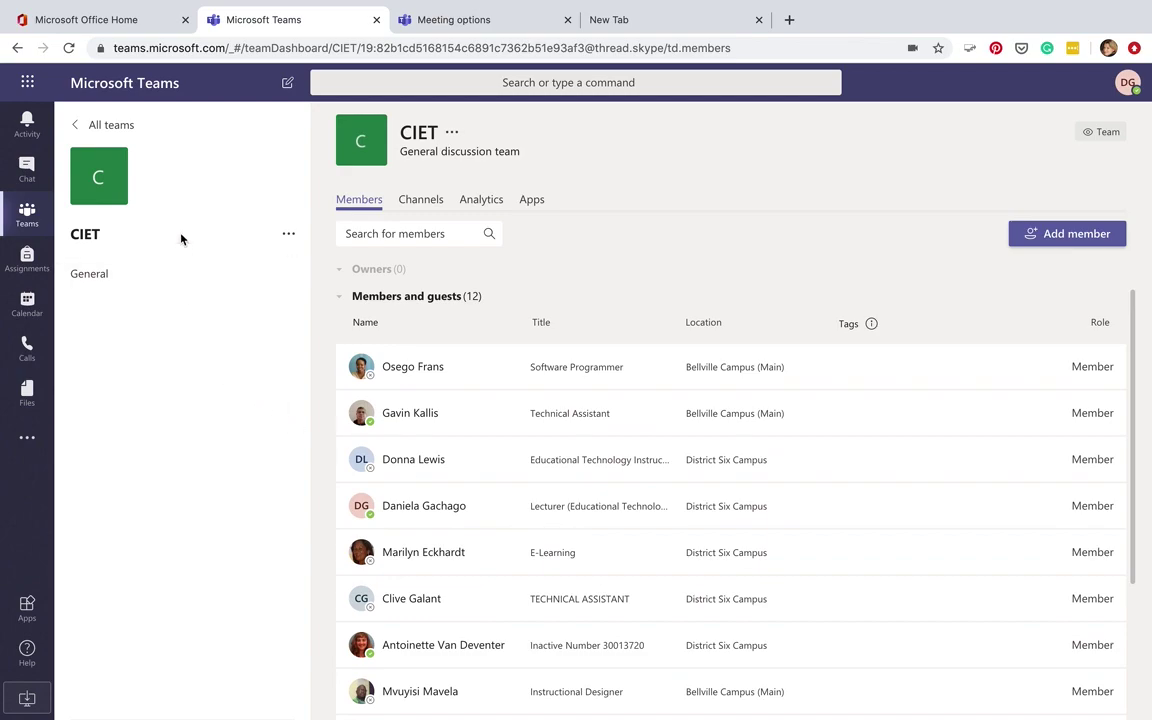
click(418, 200)
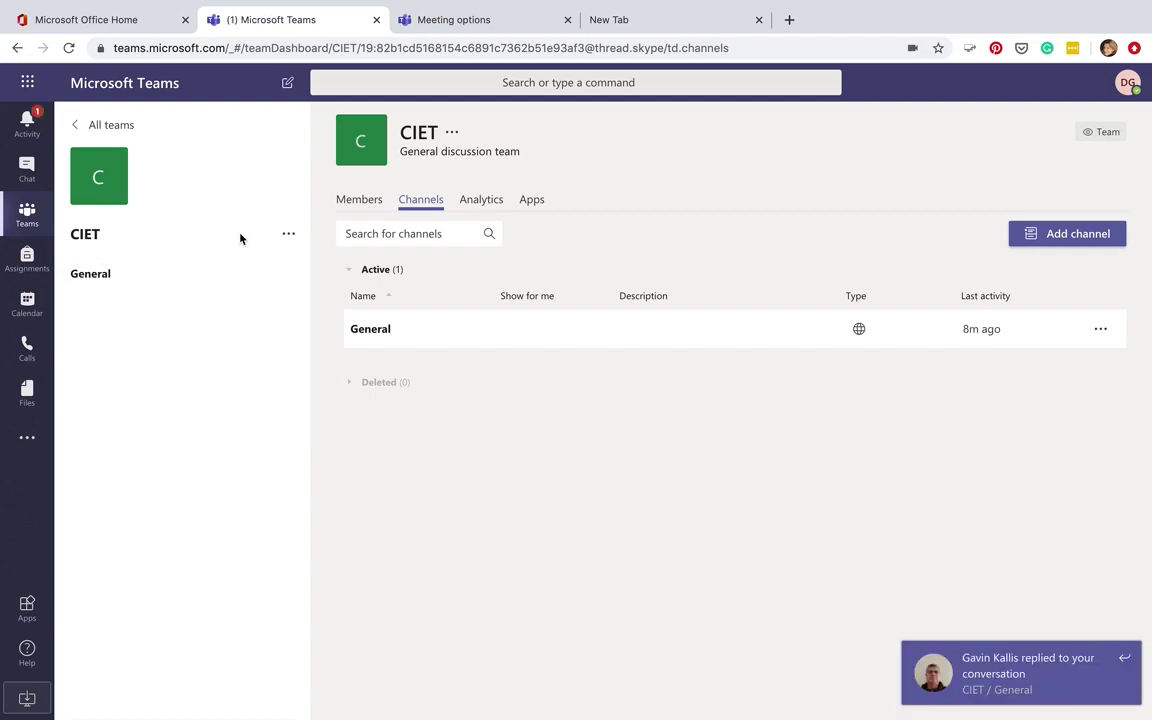
- Return to the CIET team's General channel and look through its recent posts
click(30, 221)
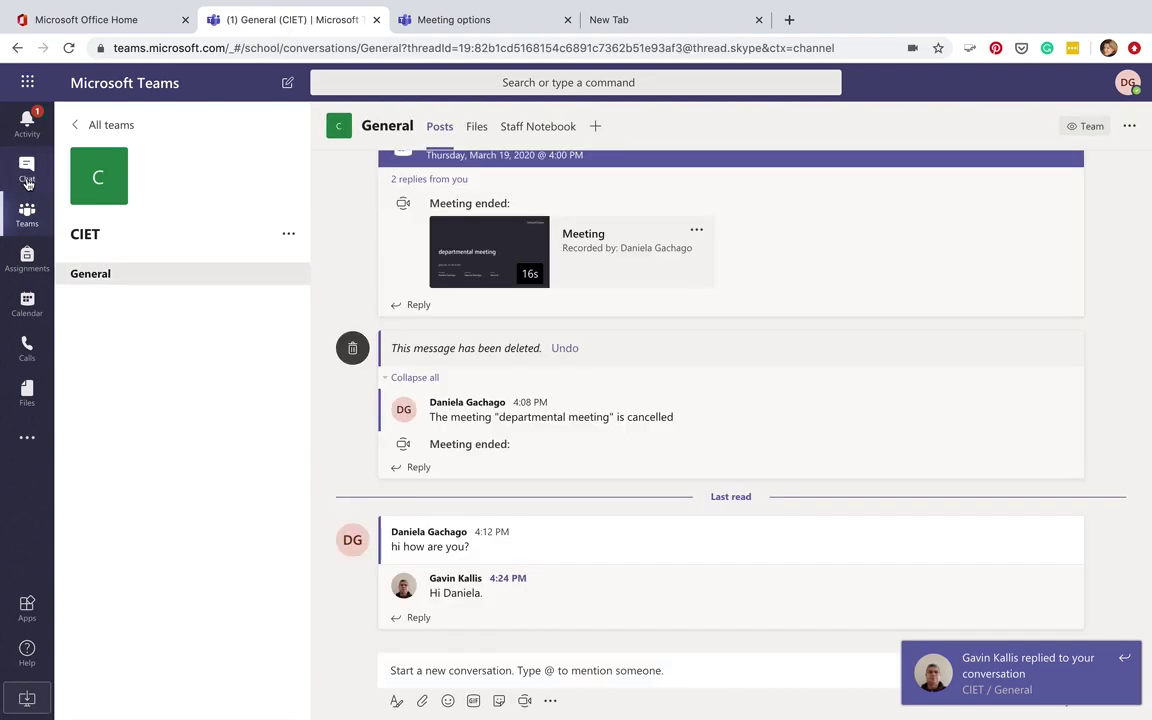
click(27, 170)
click(40, 215)
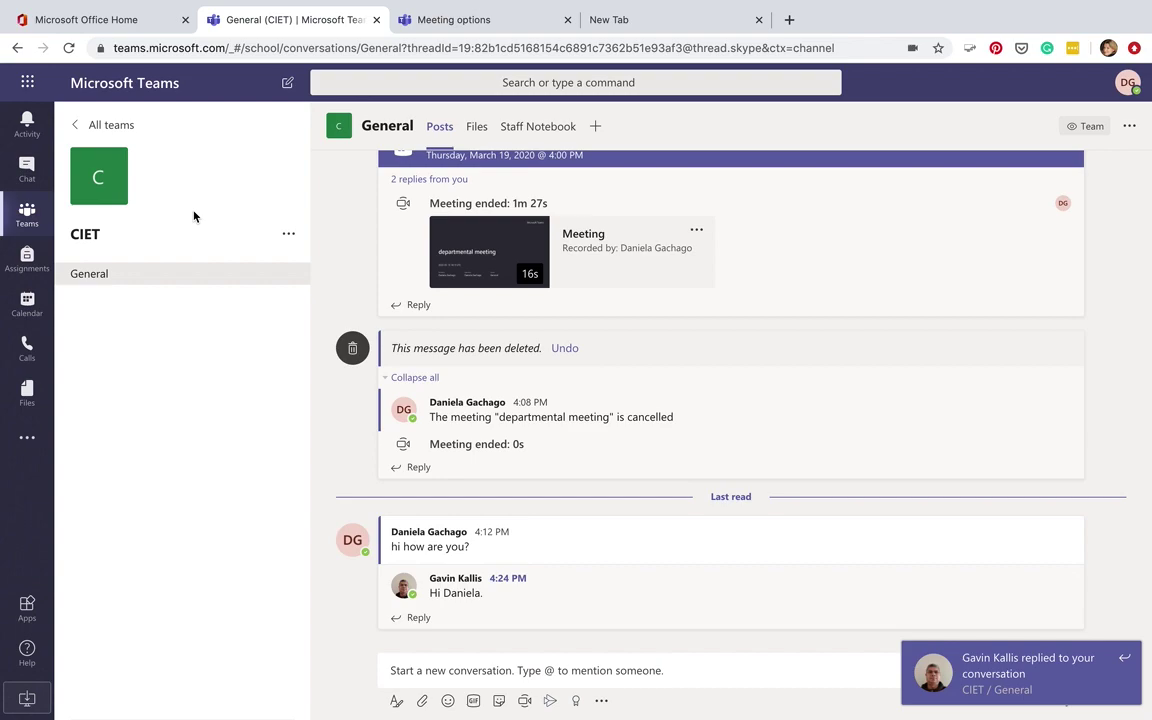
scroll(668, 296, up, 2)
scroll(668, 296, down, 2)
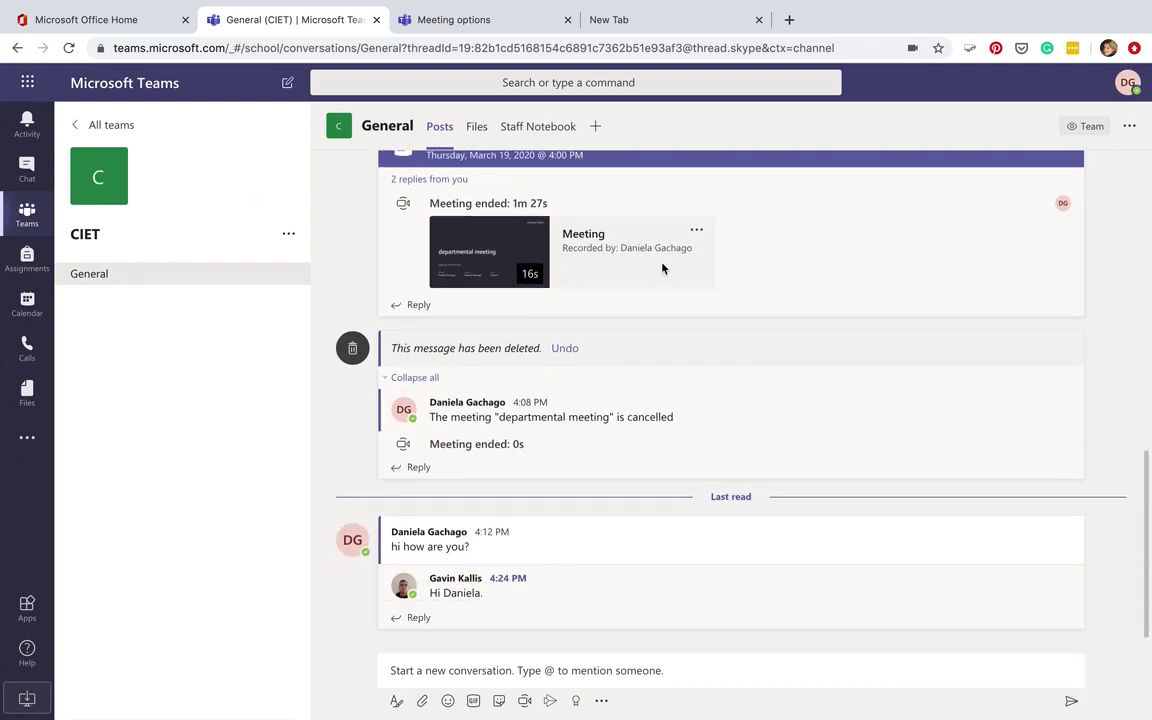
scroll(661, 268, up, 4)
scroll(661, 268, down, 2)
scroll(661, 268, down, 3)
- Reply "I am fine - how are you?" in the latest conversation of the General channel
click(427, 618)
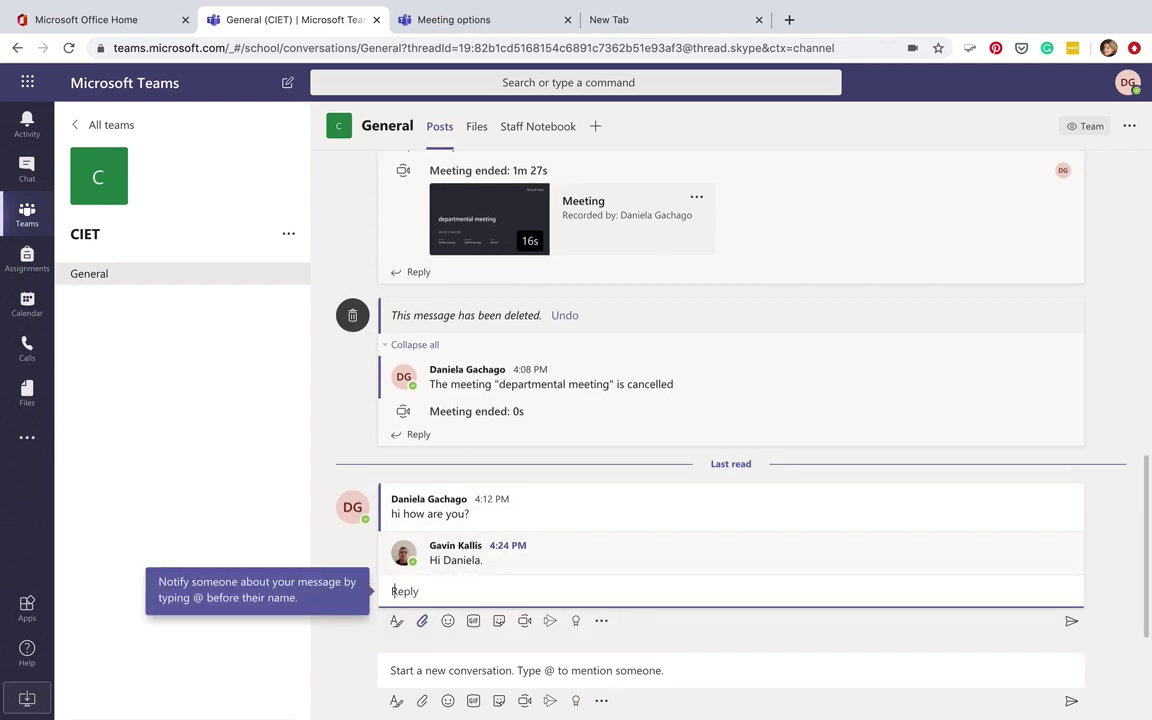
text(I am fine - how are you?)
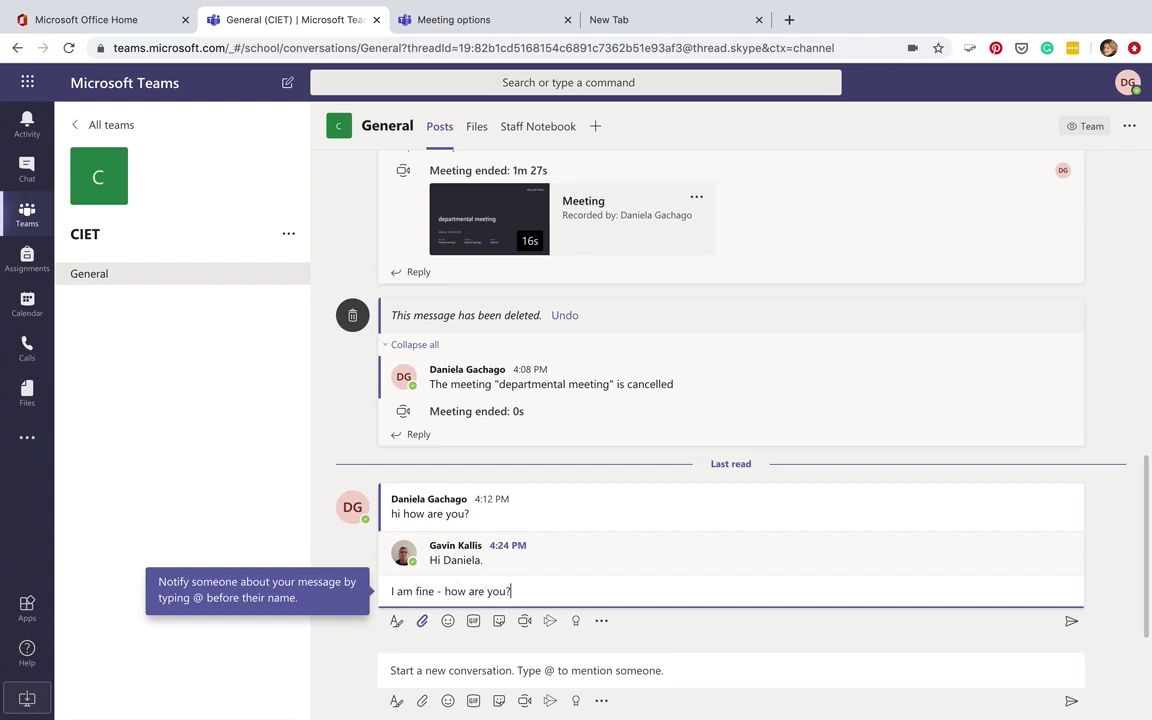
key(BackSpace)
key(BackSpace)
key(BackSpace)
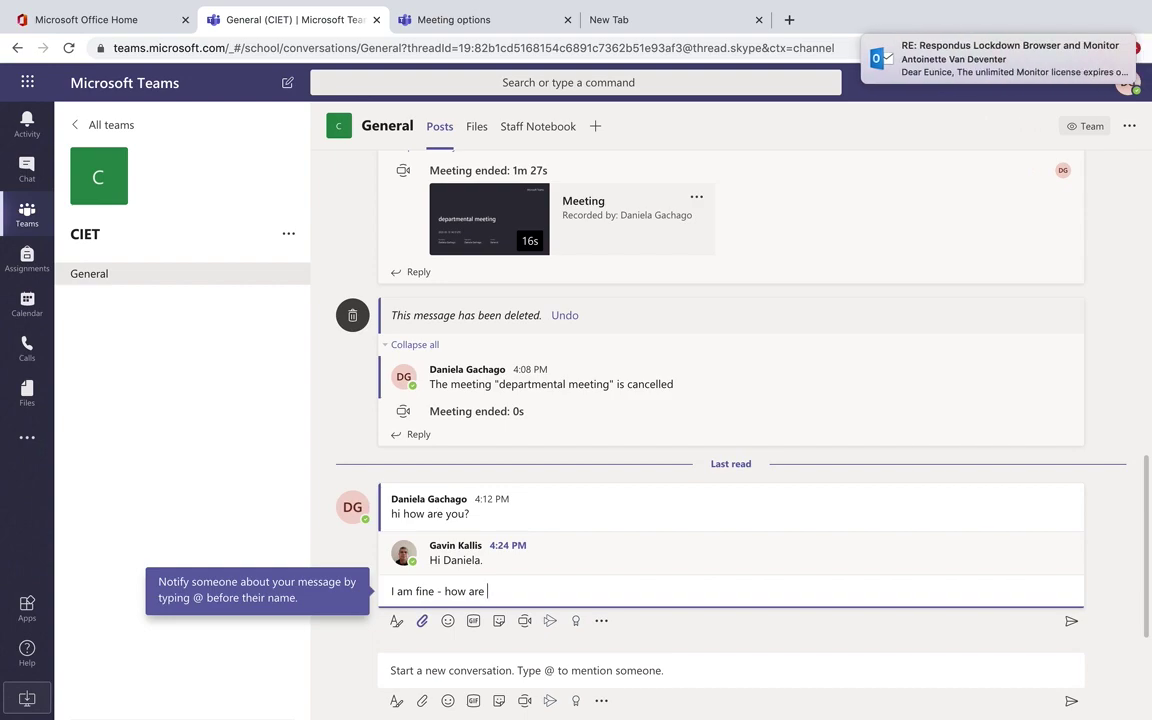
text(you?)
key(Return)
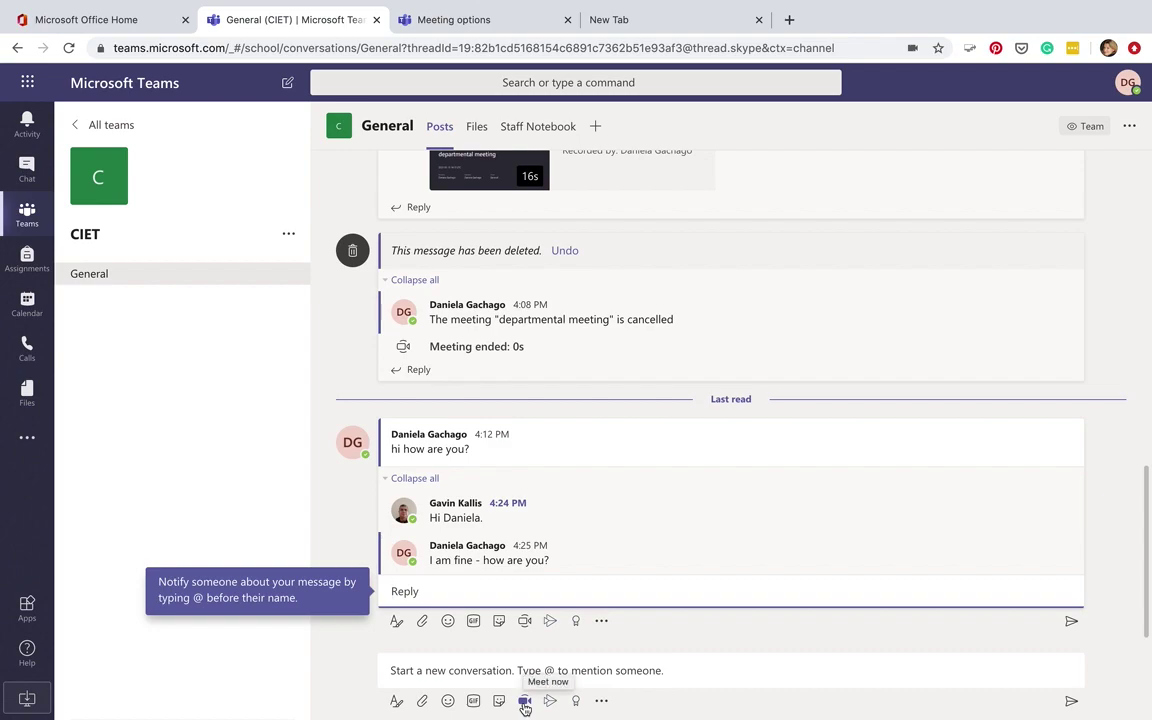
- Start scheduling a new meeting from the General channel and title it "Departmental meeting"
click(524, 704)
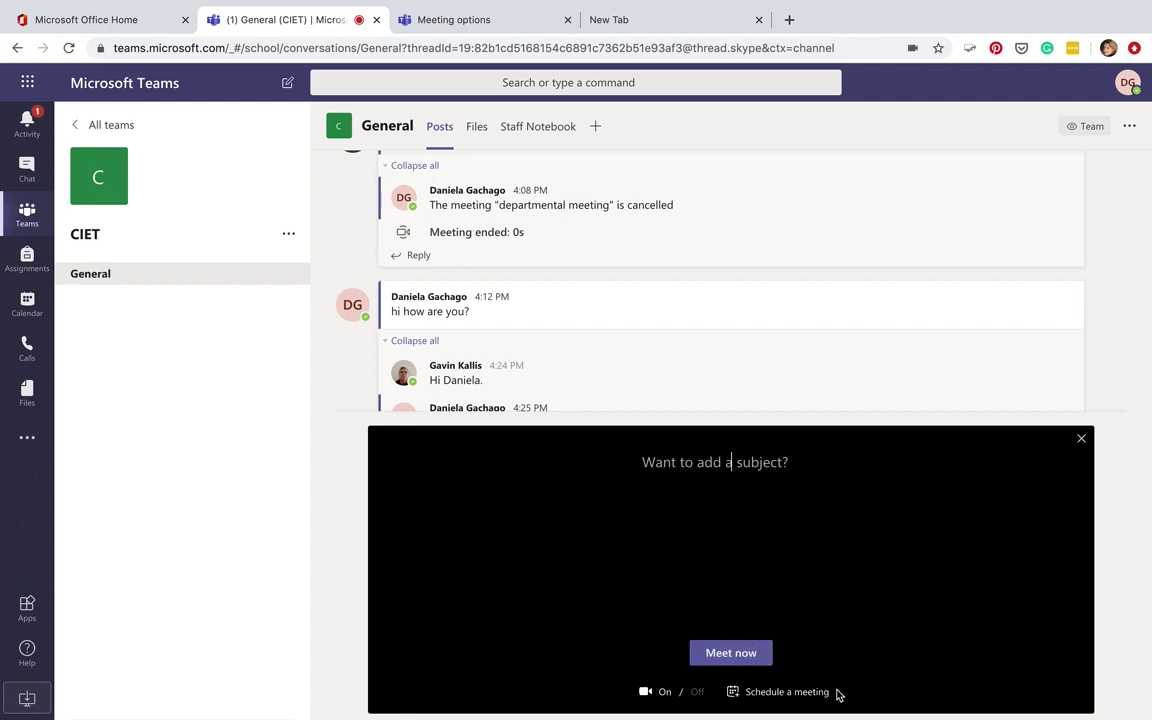
click(792, 697)
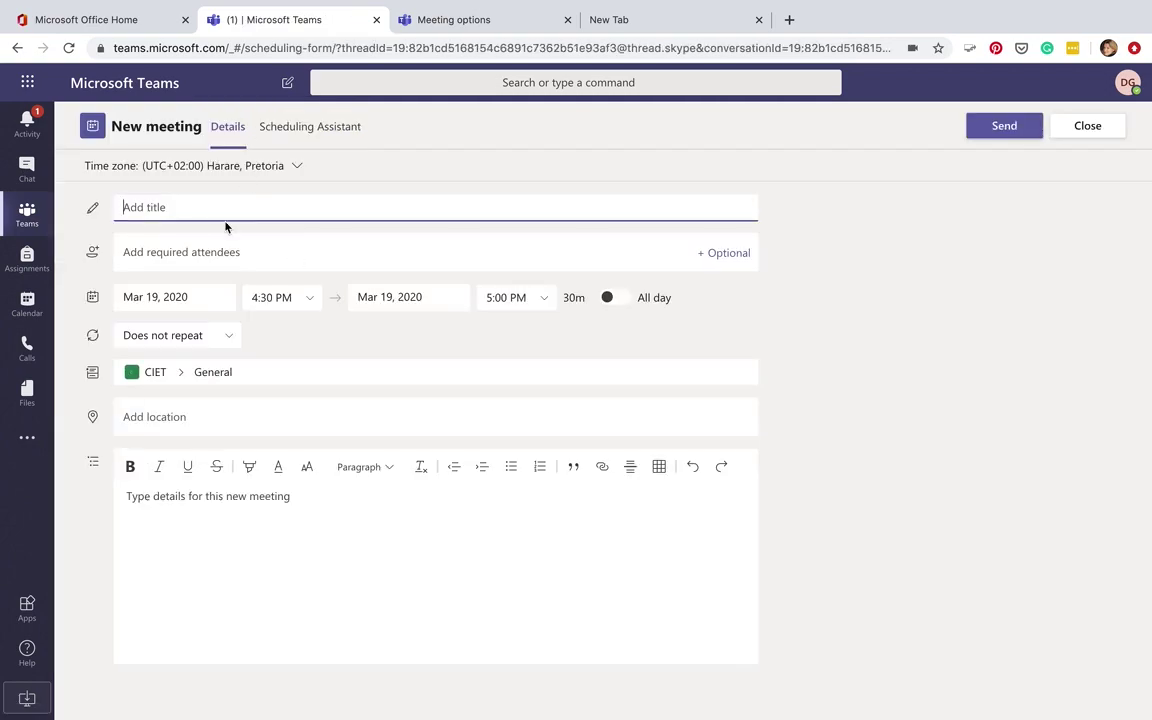
text(Departmental)
key(BackSpace)
text(al mee)
key(BackSpace)
key(BackSpace)
text(eeting)
- Set the meeting's start time to 4:00 PM and check the available repeat options
click(313, 304)
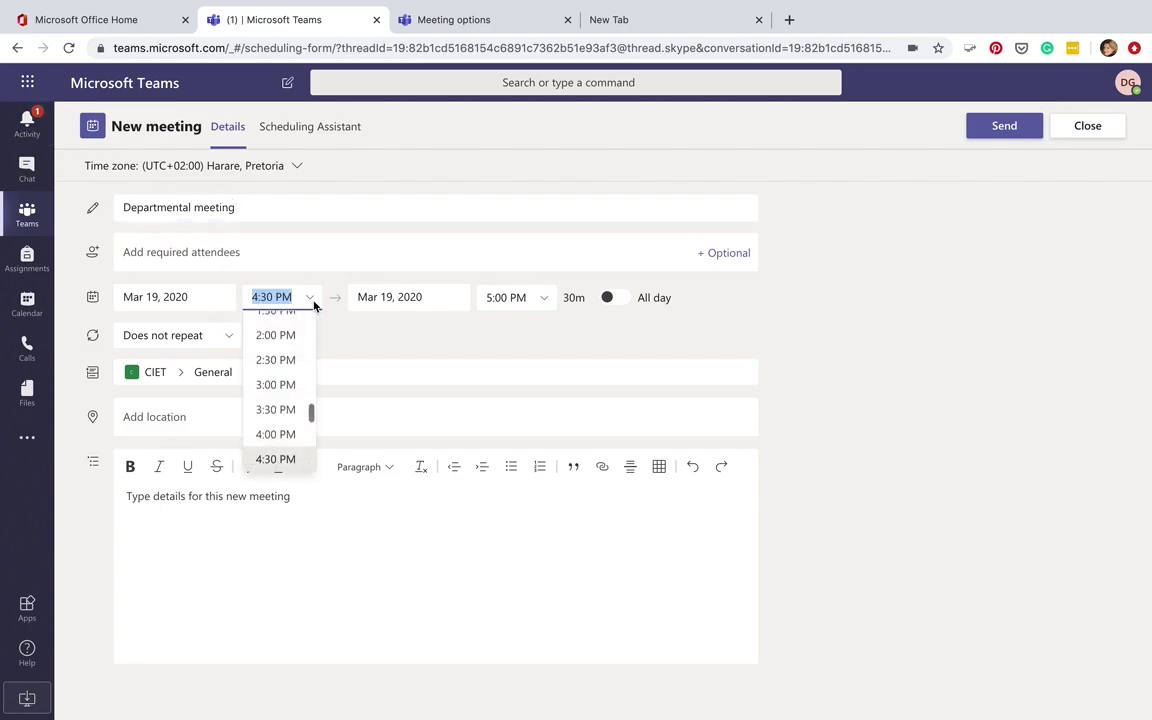
click(277, 434)
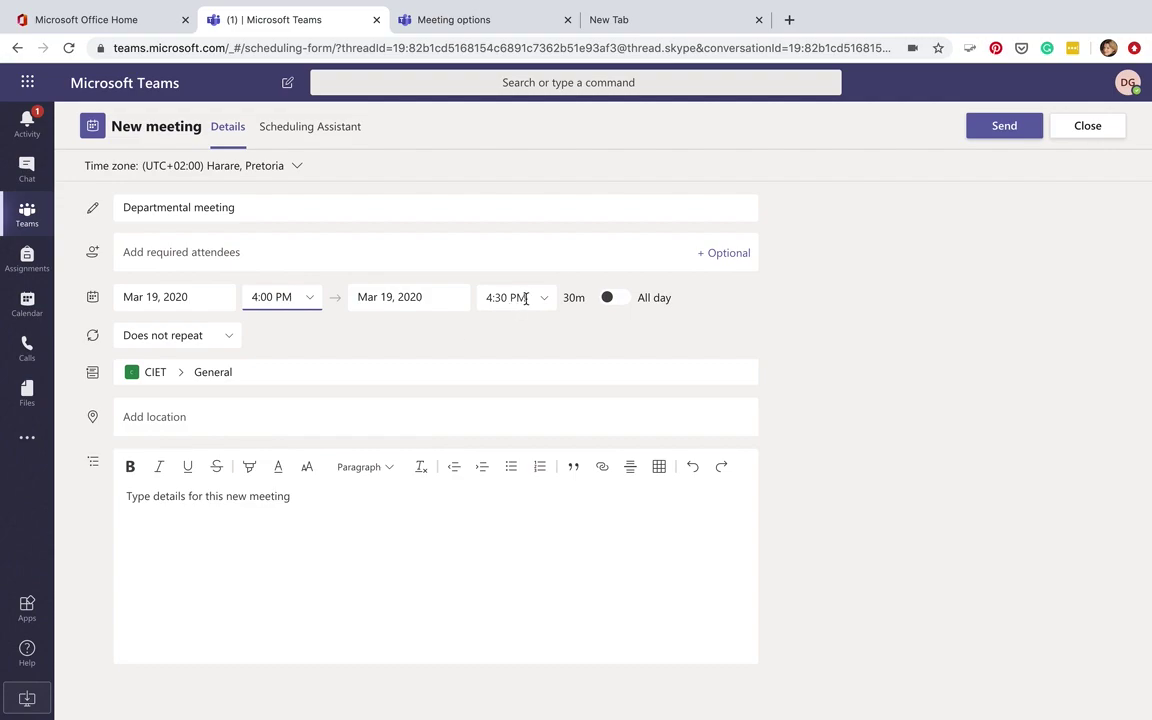
click(182, 340)
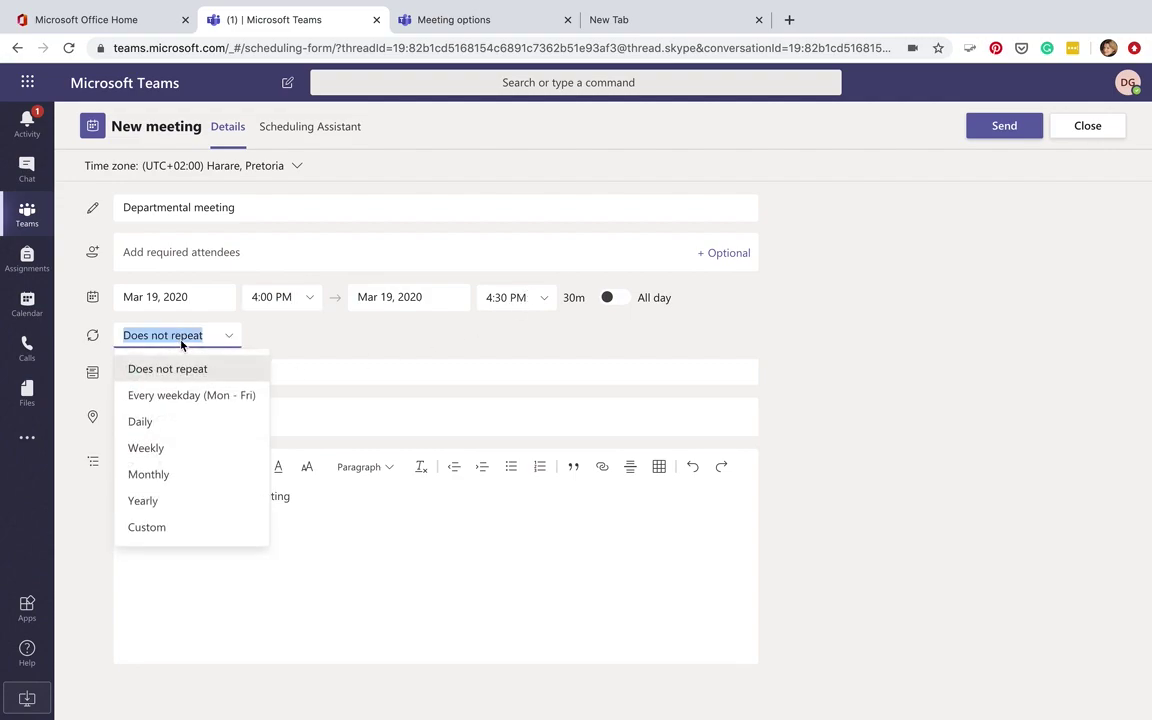
click(288, 337)
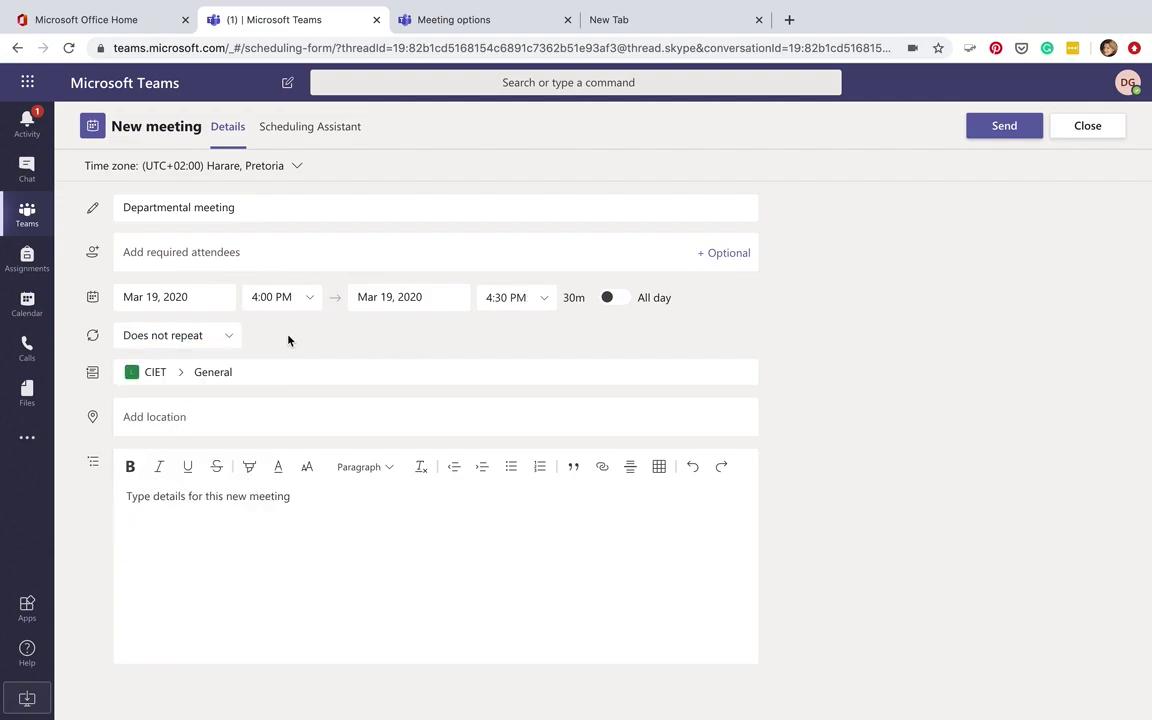
- Add two colleagues from the directory as required attendees of the meeting
click(269, 248)
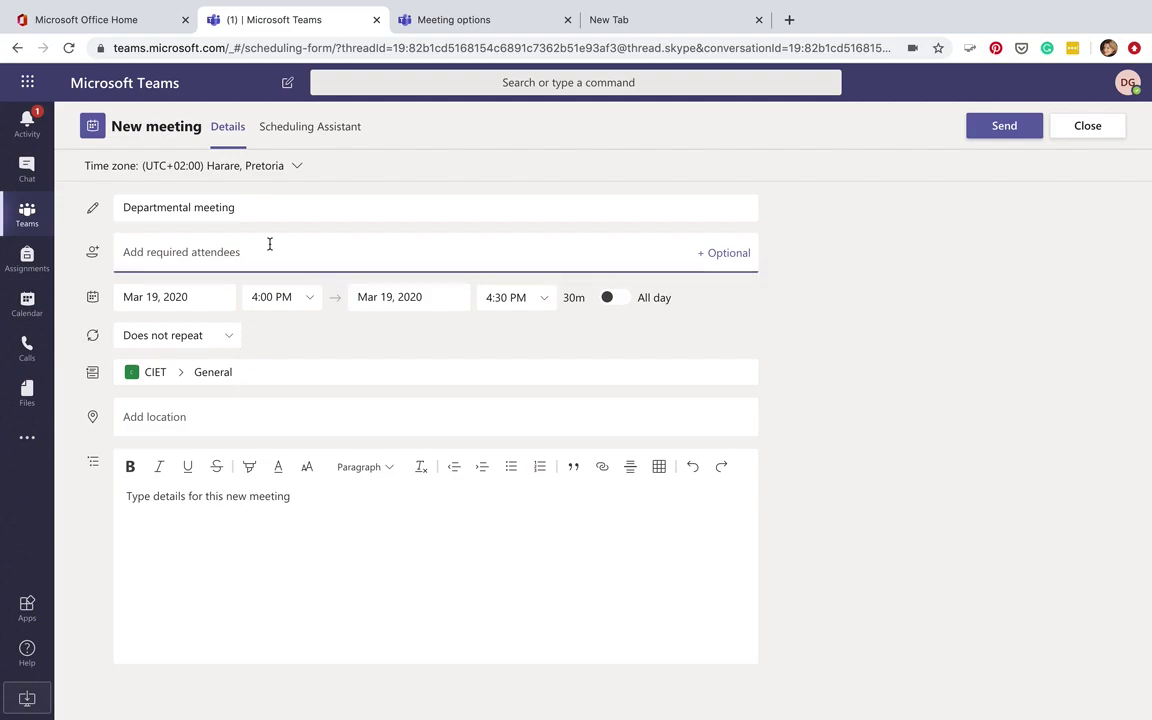
text(donna)
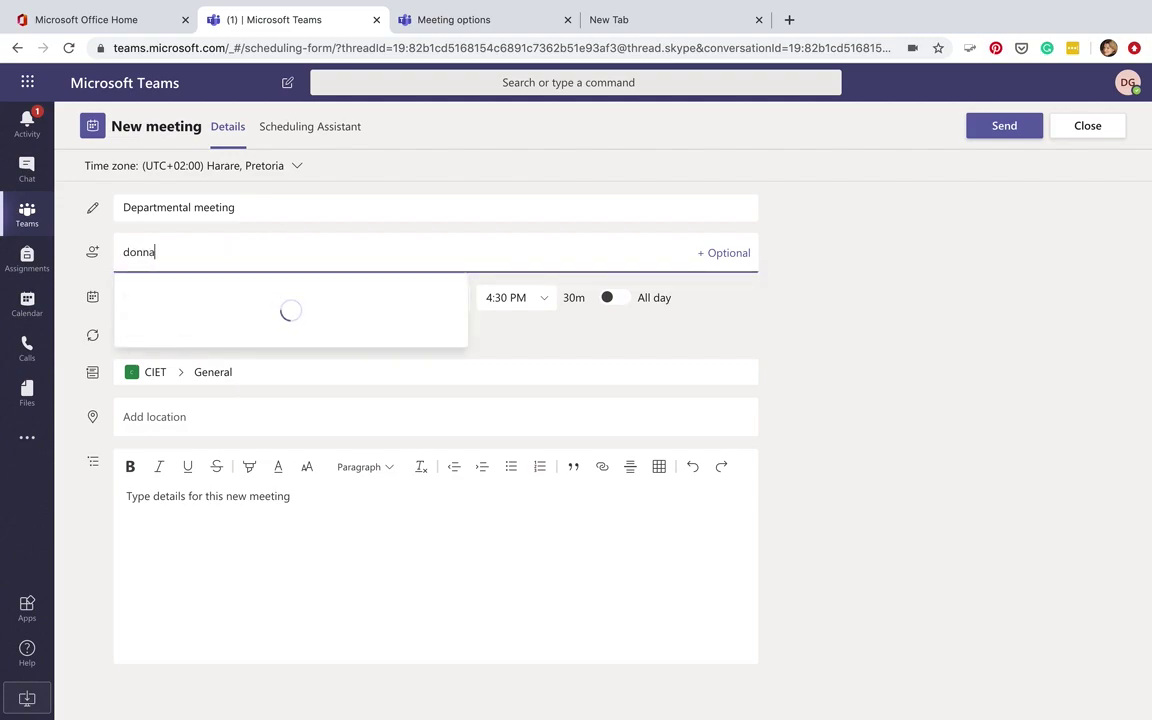
click(258, 297)
text(faiq)
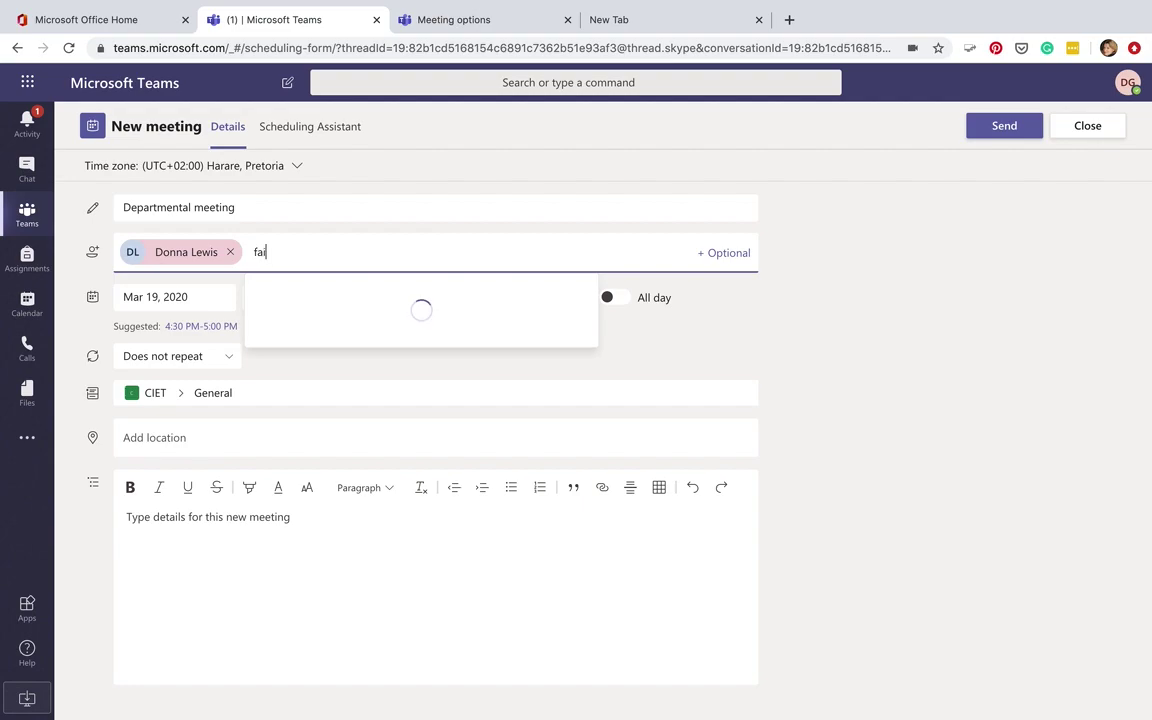
click(353, 296)
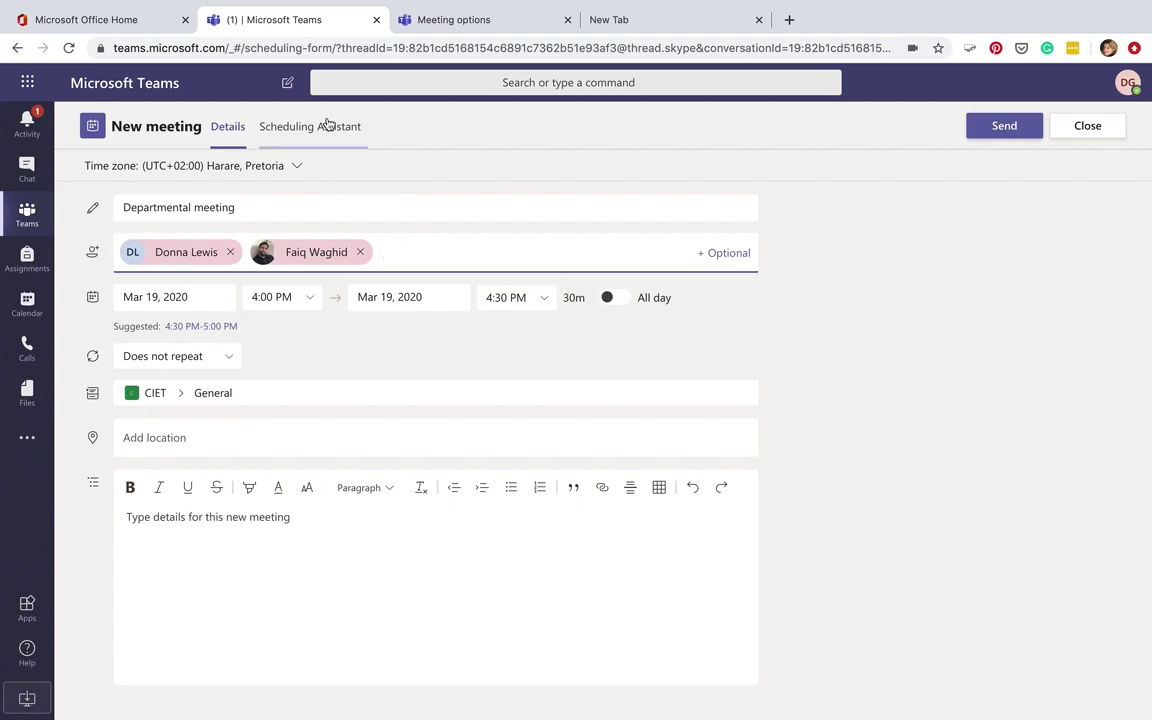
- Check the attendees' availability in the Scheduling Assistant and send the Departmental meeting invitation
click(328, 123)
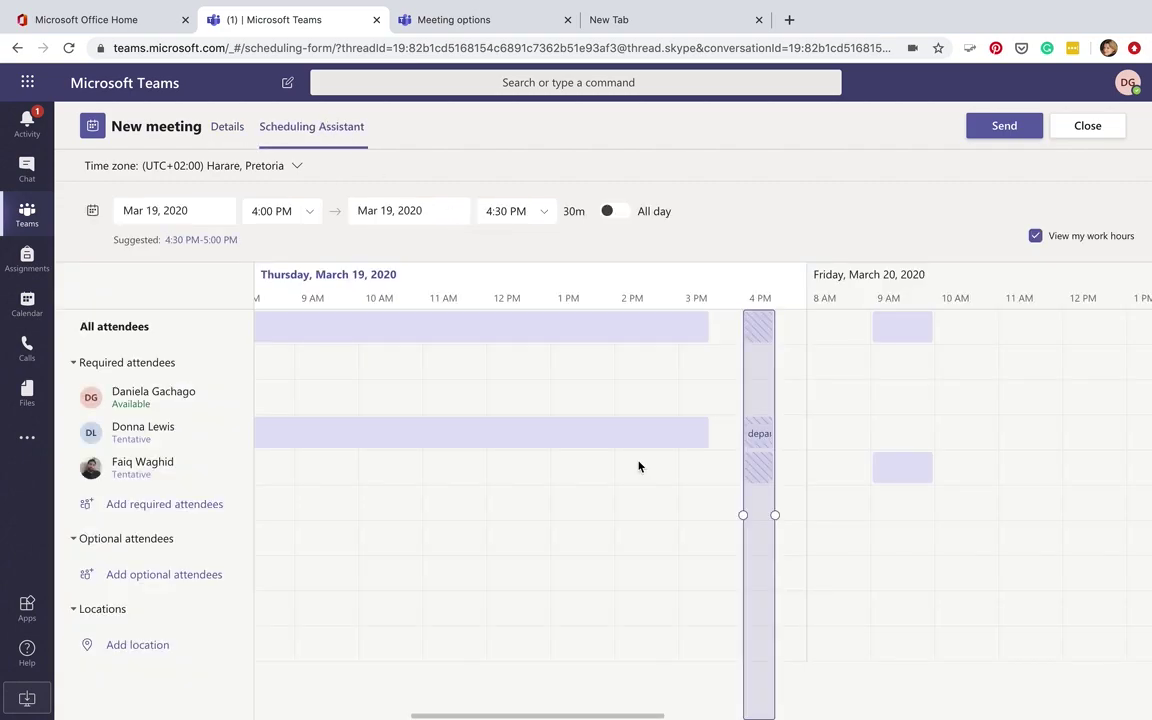
mouse_move(762, 466)
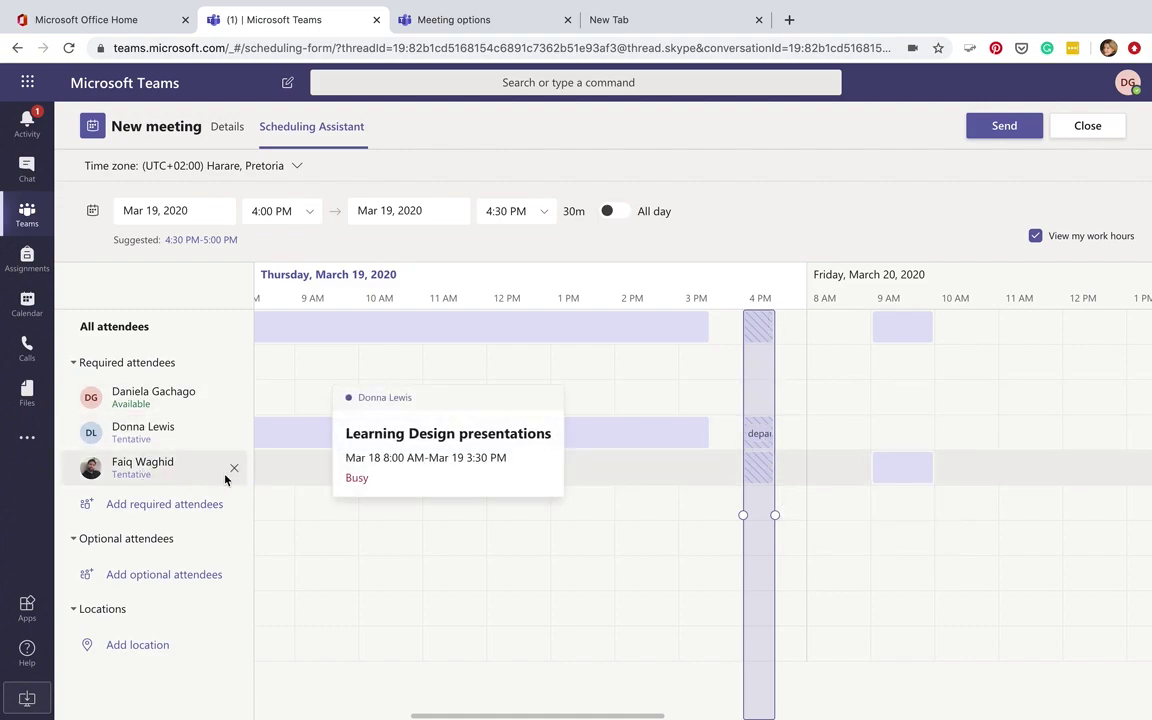
mouse_move(760, 433)
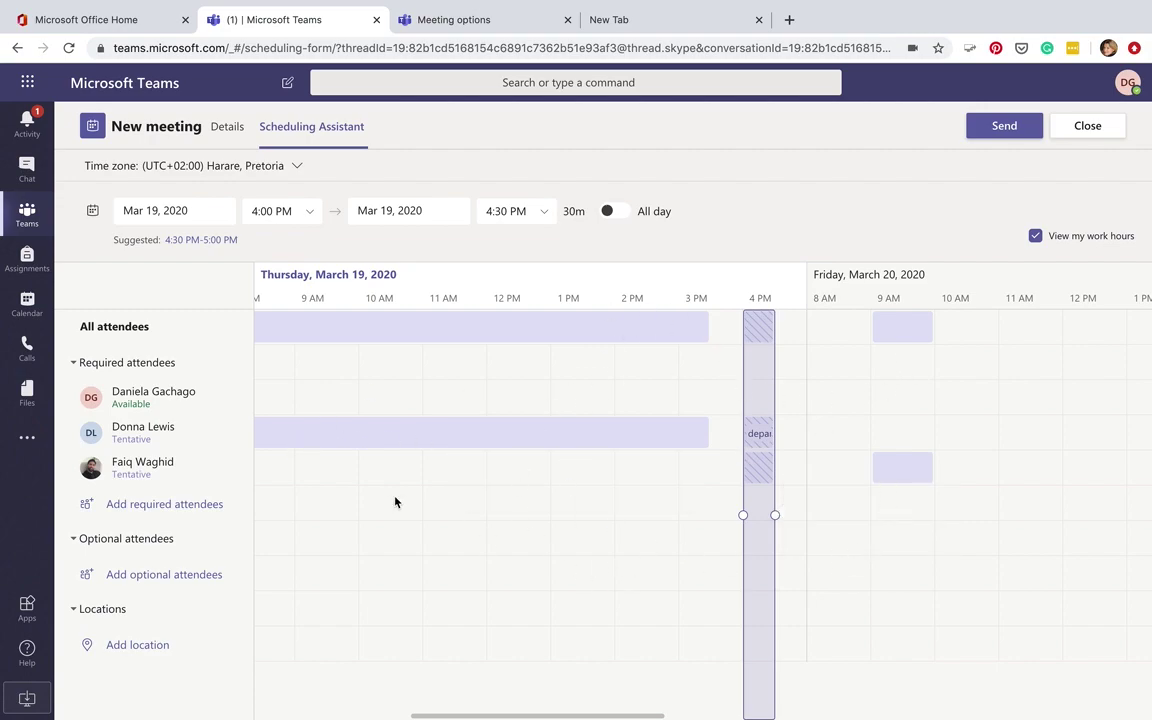
click(224, 130)
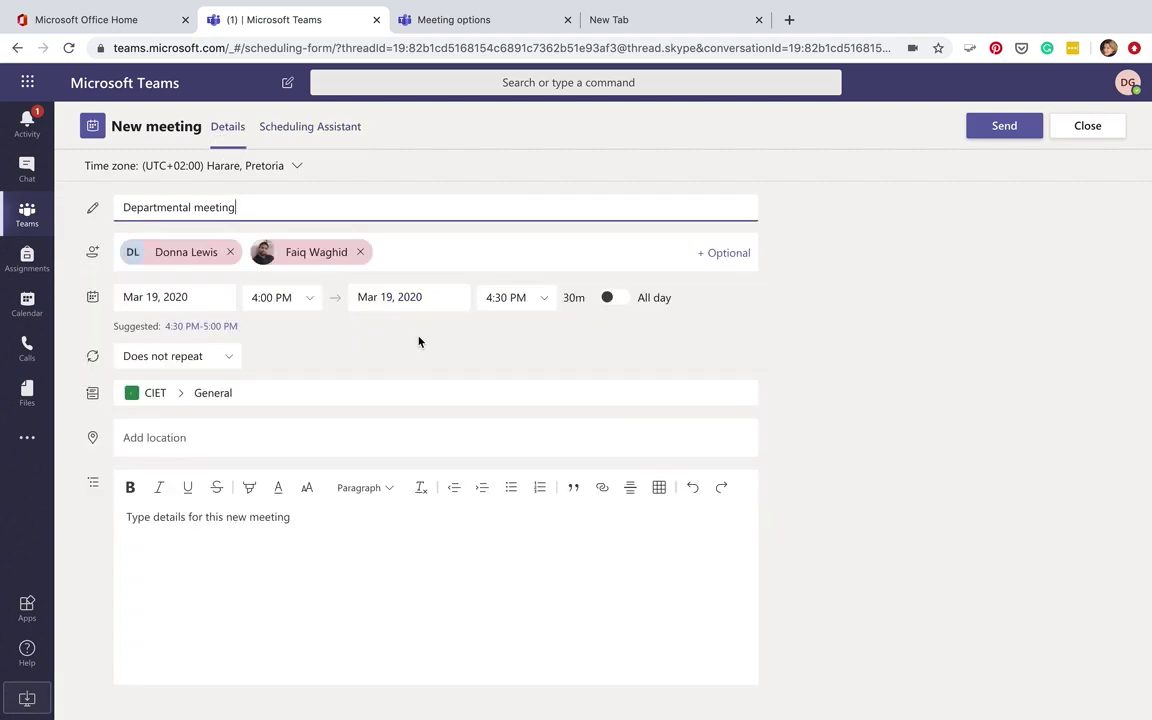
click(987, 127)
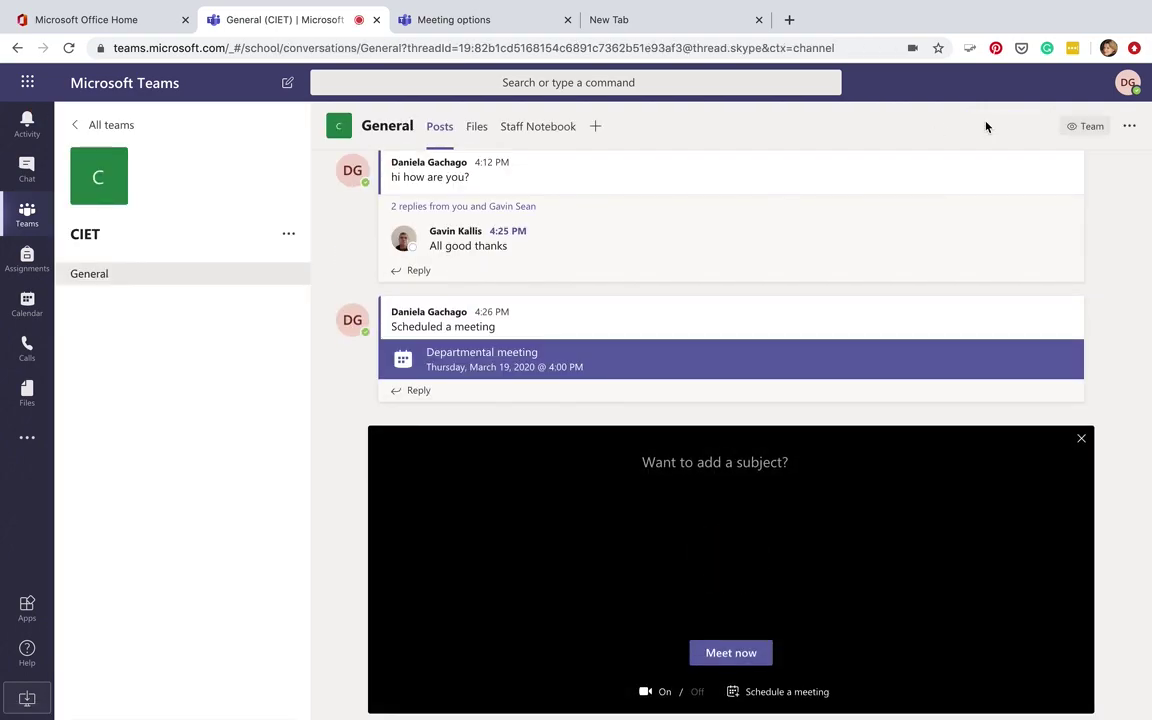
- Switch to the Outlook calendar and open the Departmental meeting on Thursday 19 March to view its details
key(super+Tab)
key(super+Tab)
key(super+Tab)
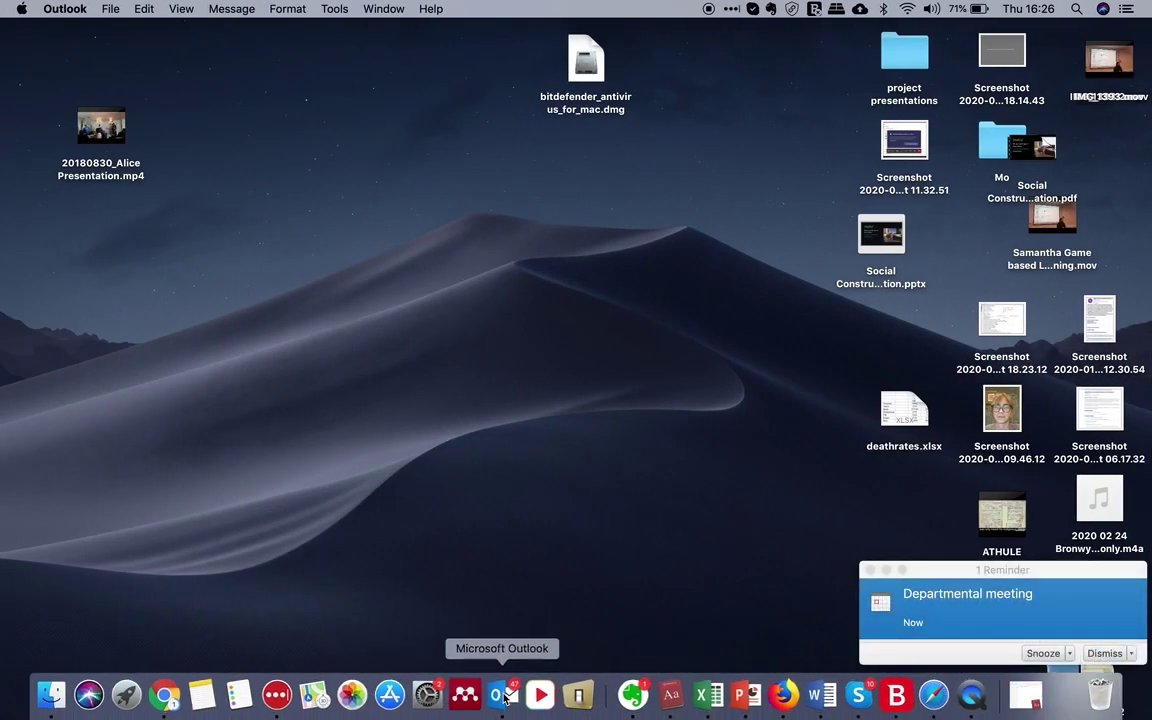
click(497, 696)
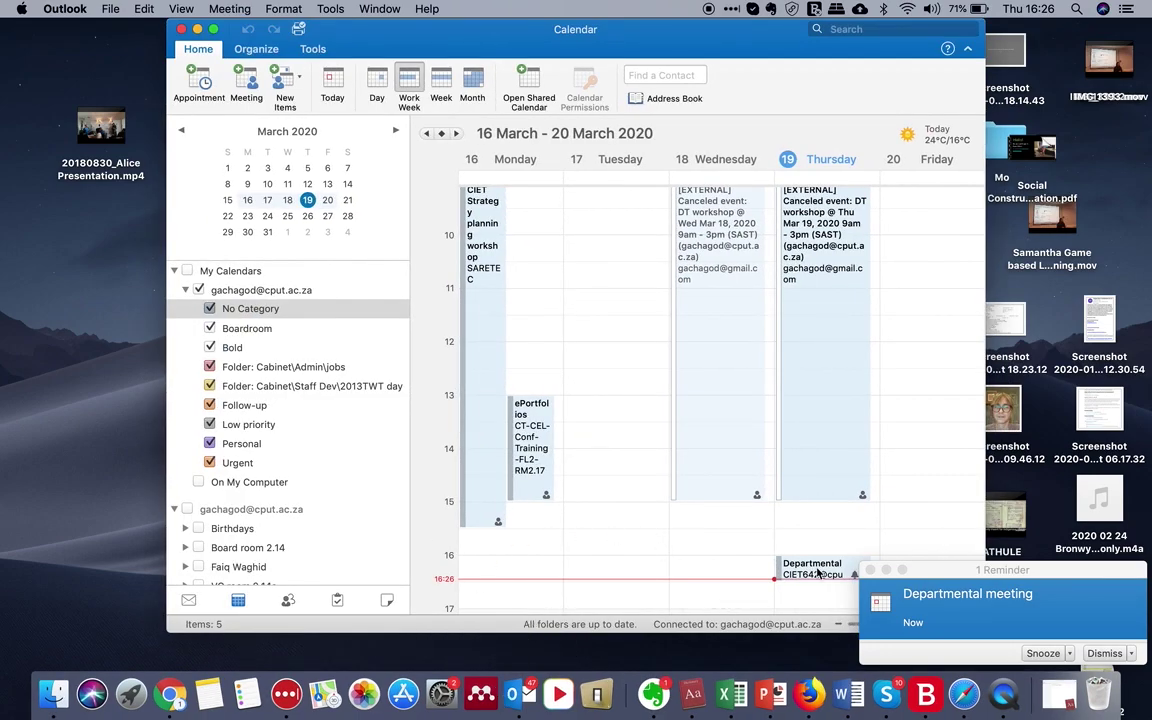
scroll(782, 560, down, 3)
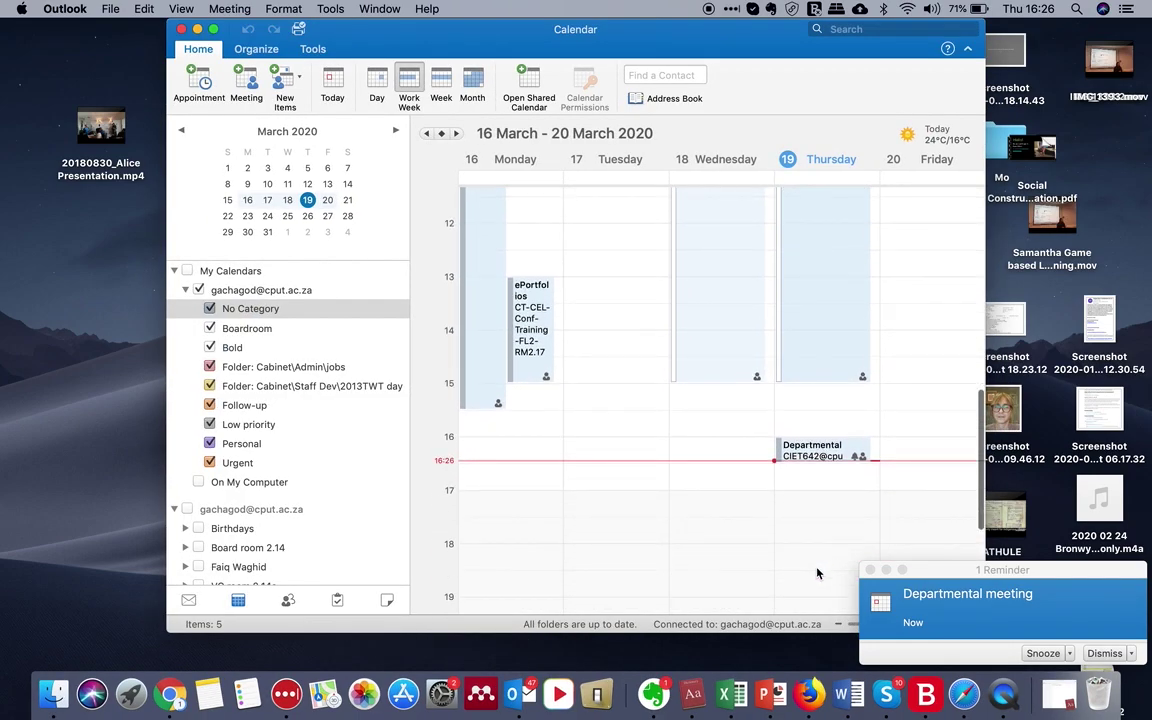
click(798, 453)
double_click(798, 453)
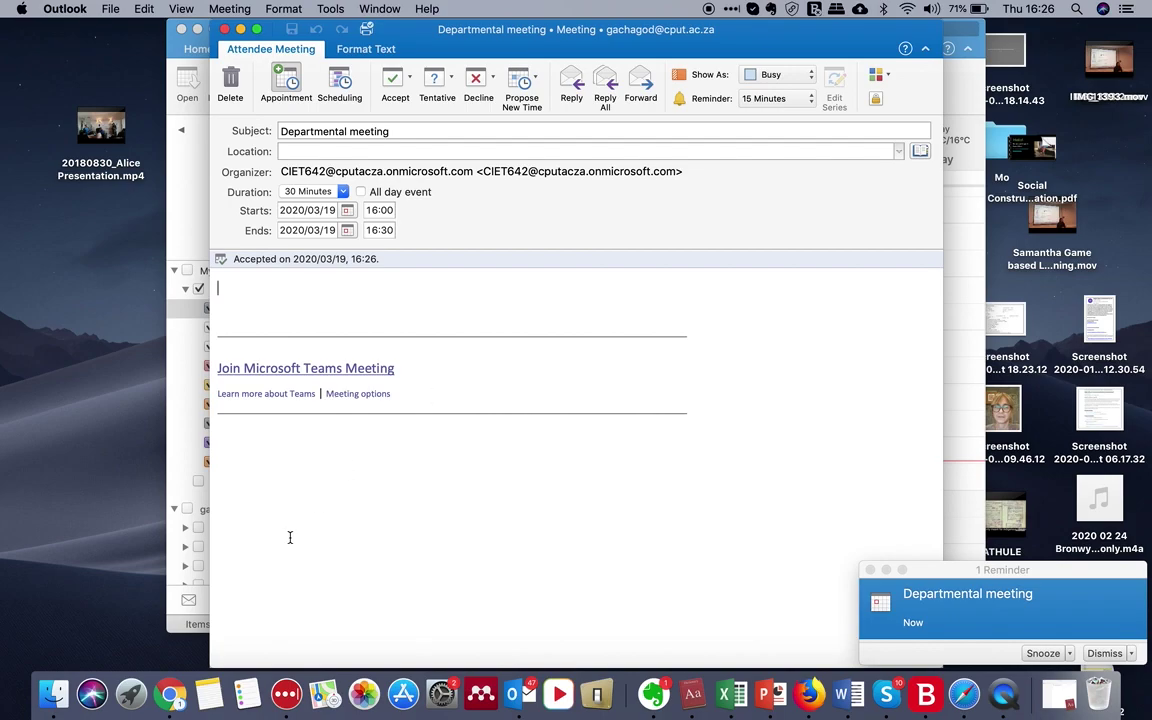
- Switch to Microsoft Teams in Chrome, open the Departmental meeting from the General channel and join it
click(170, 697)
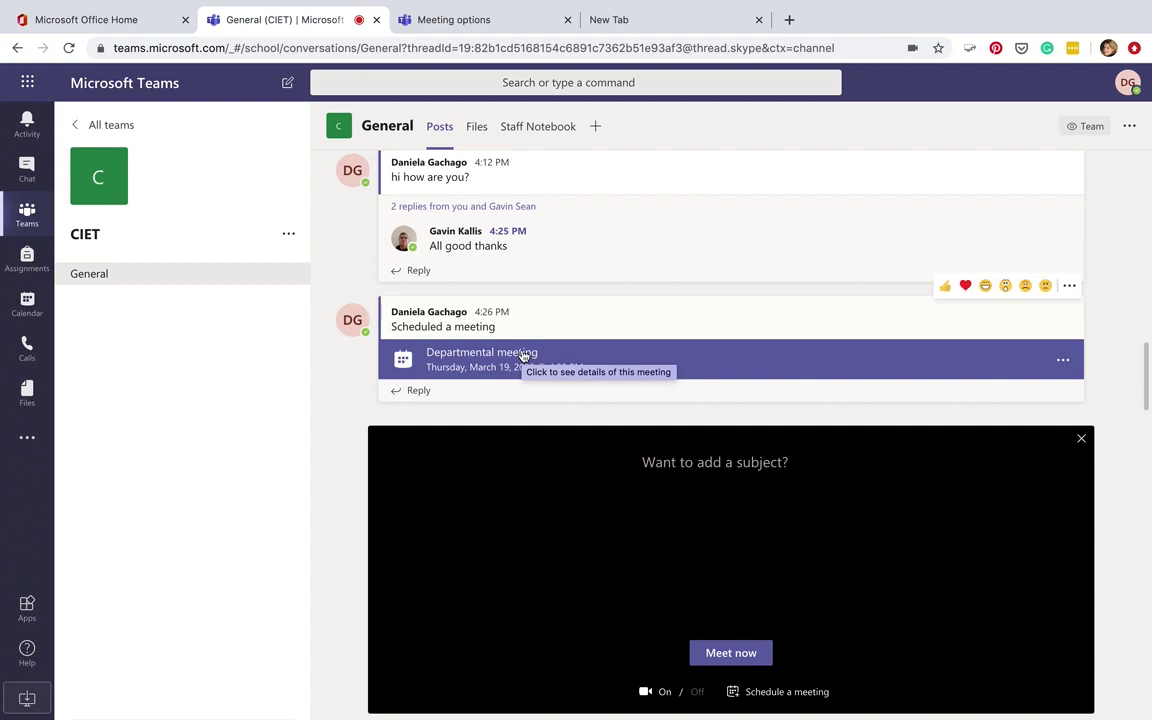
click(944, 366)
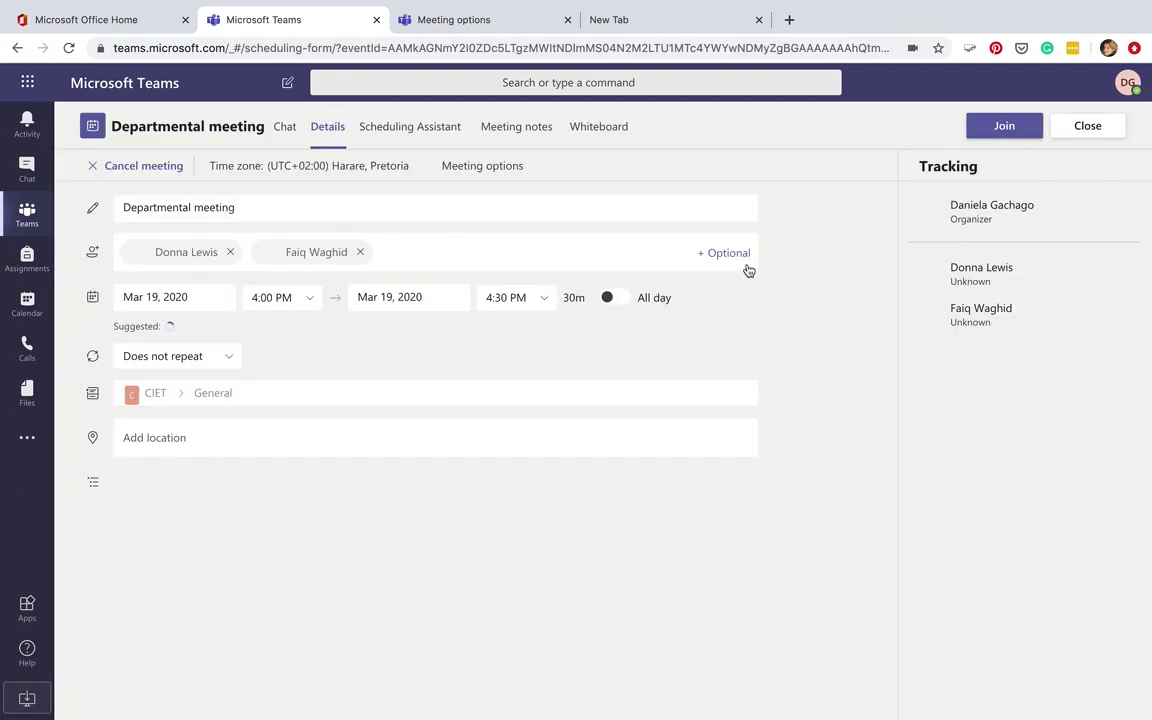
click(995, 128)
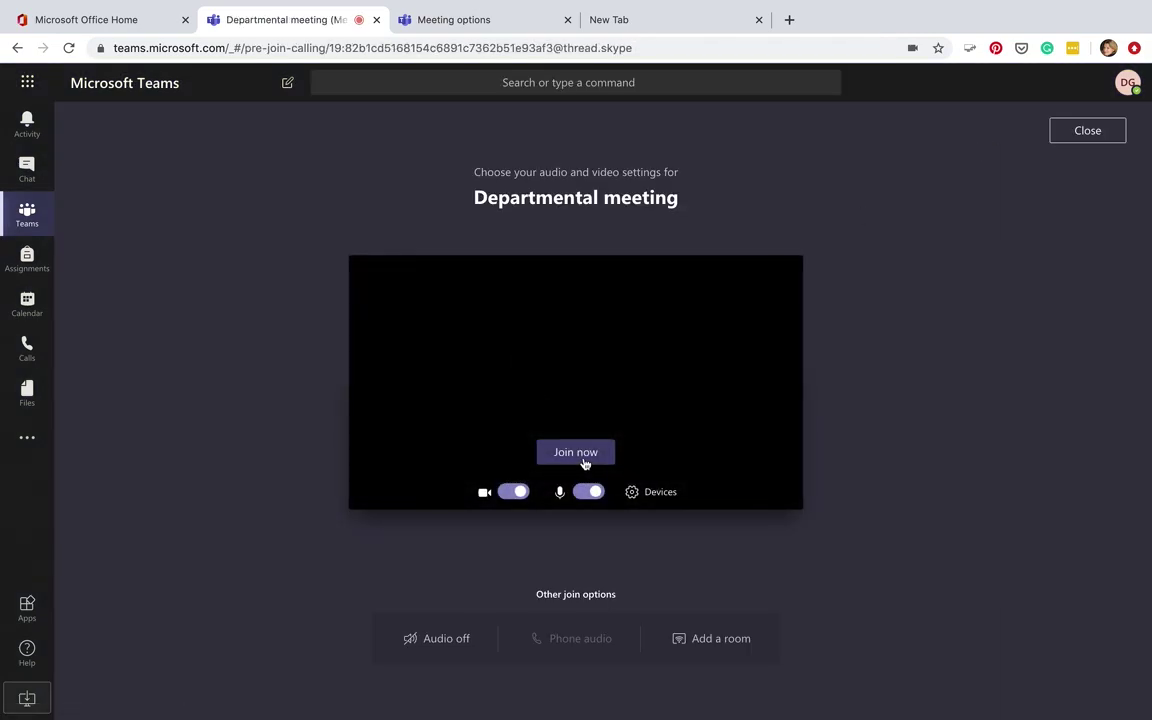
click(578, 455)
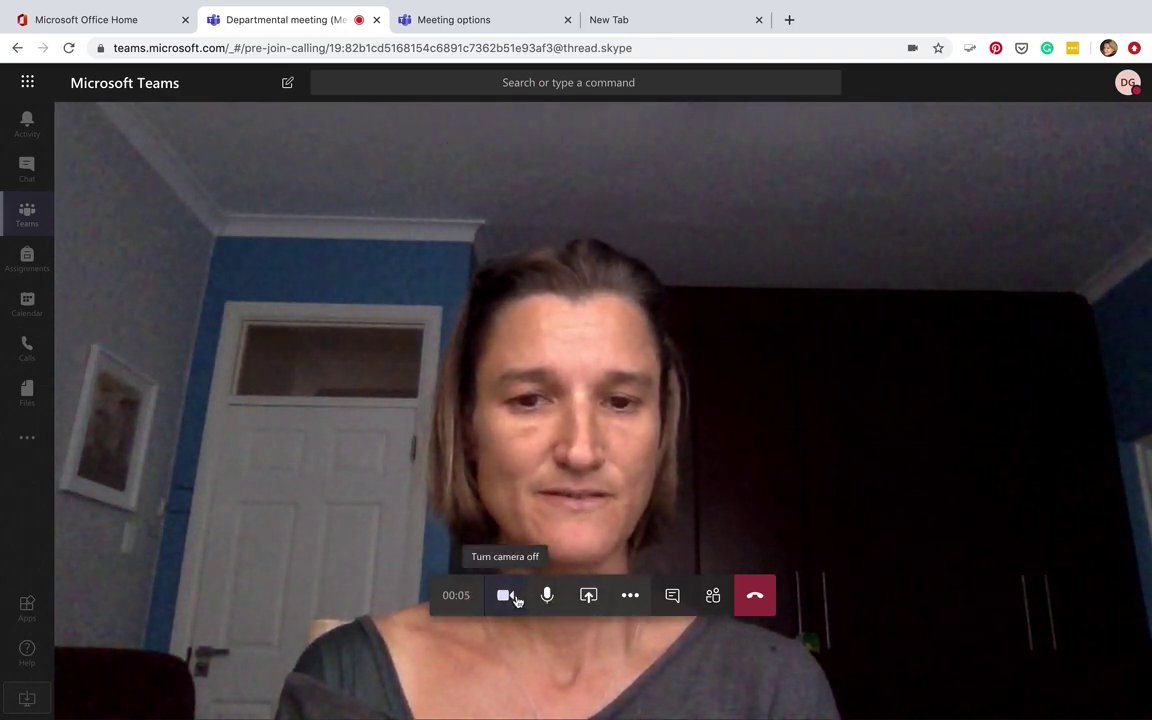
- Turn the camera off and on again in the call, and do the same with the microphone
click(507, 596)
click(507, 596)
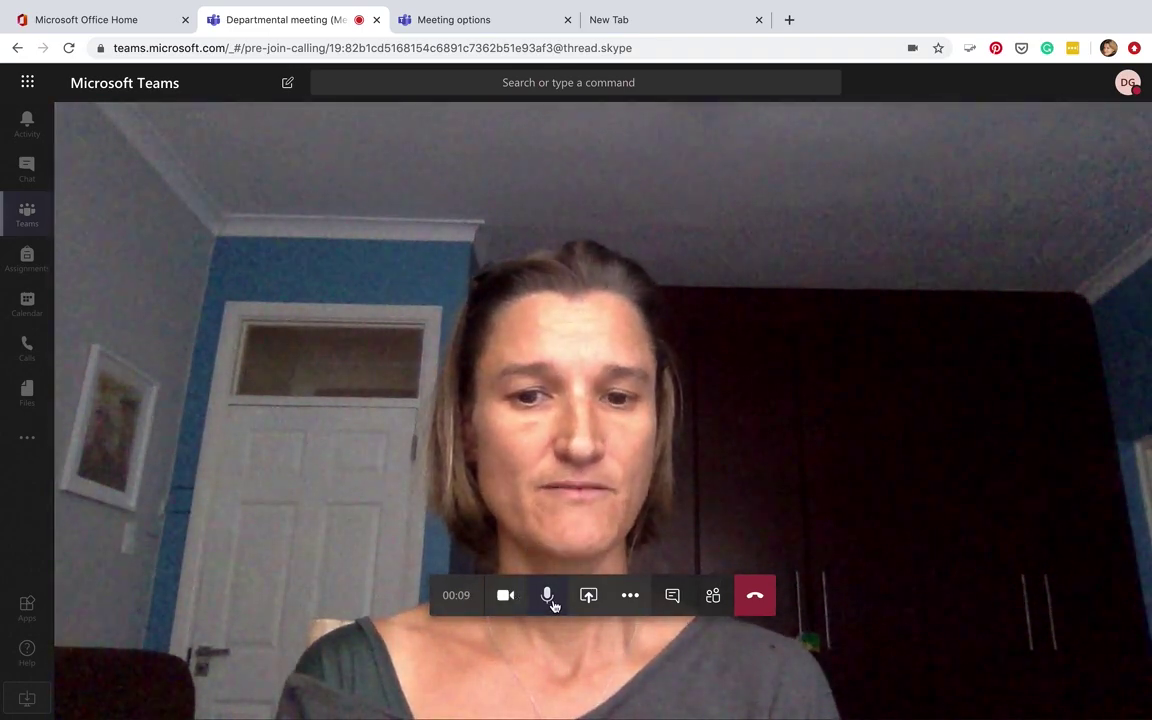
click(551, 600)
click(551, 600)
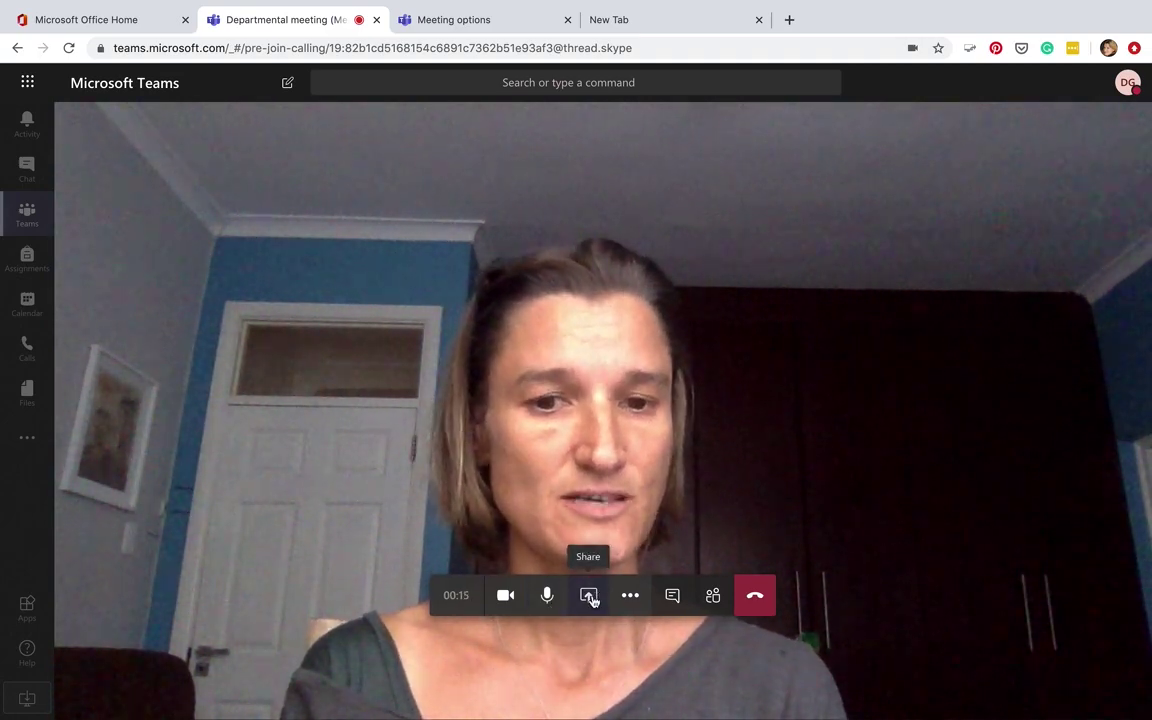
- Start recording the Departmental meeting
click(630, 596)
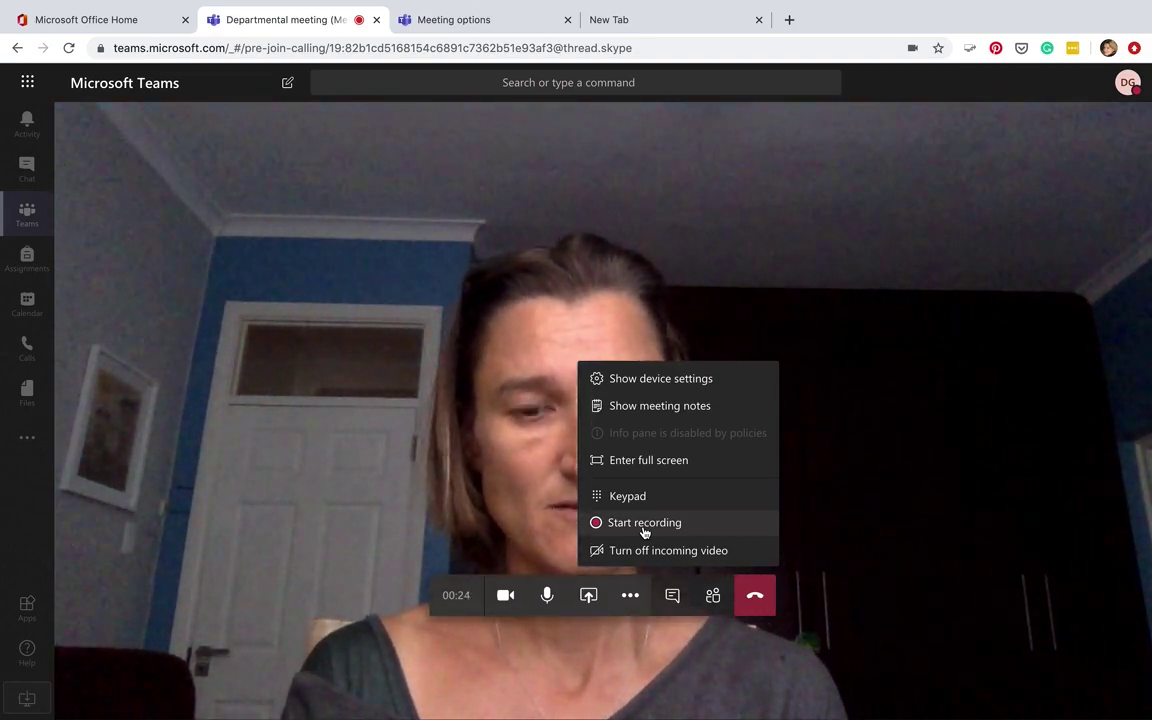
click(645, 523)
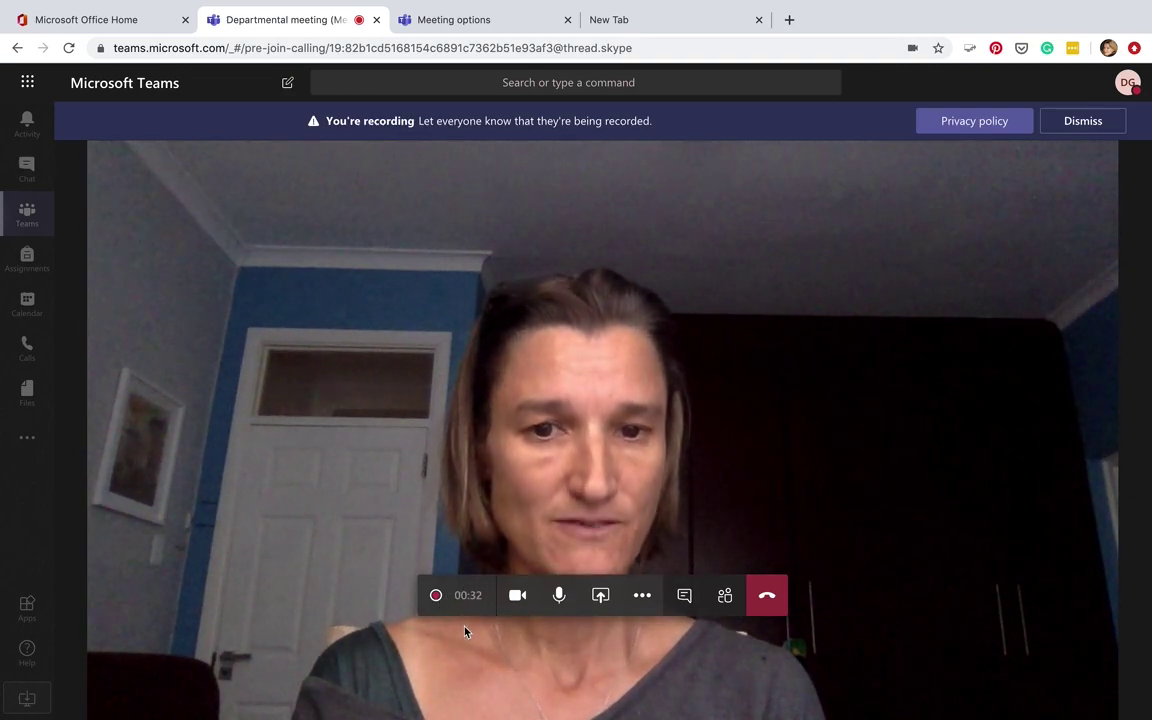
- Send "hi" in the meeting chat and show the list of meeting participants
click(689, 598)
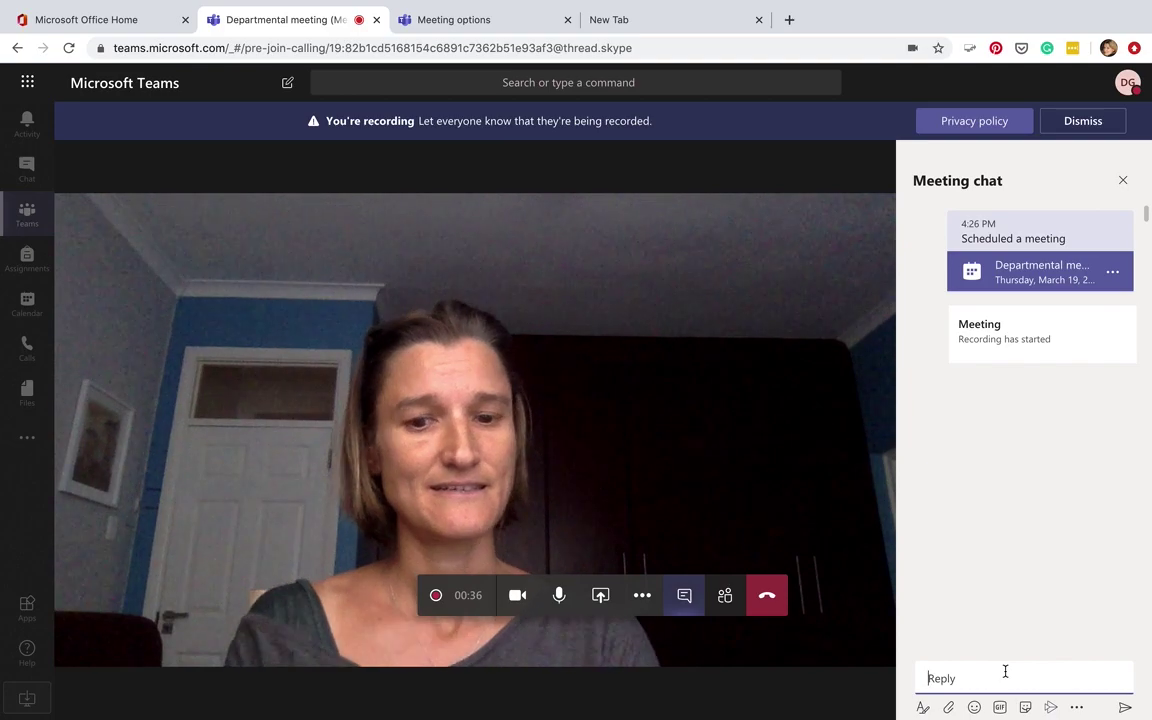
text(hi)
key(Return)
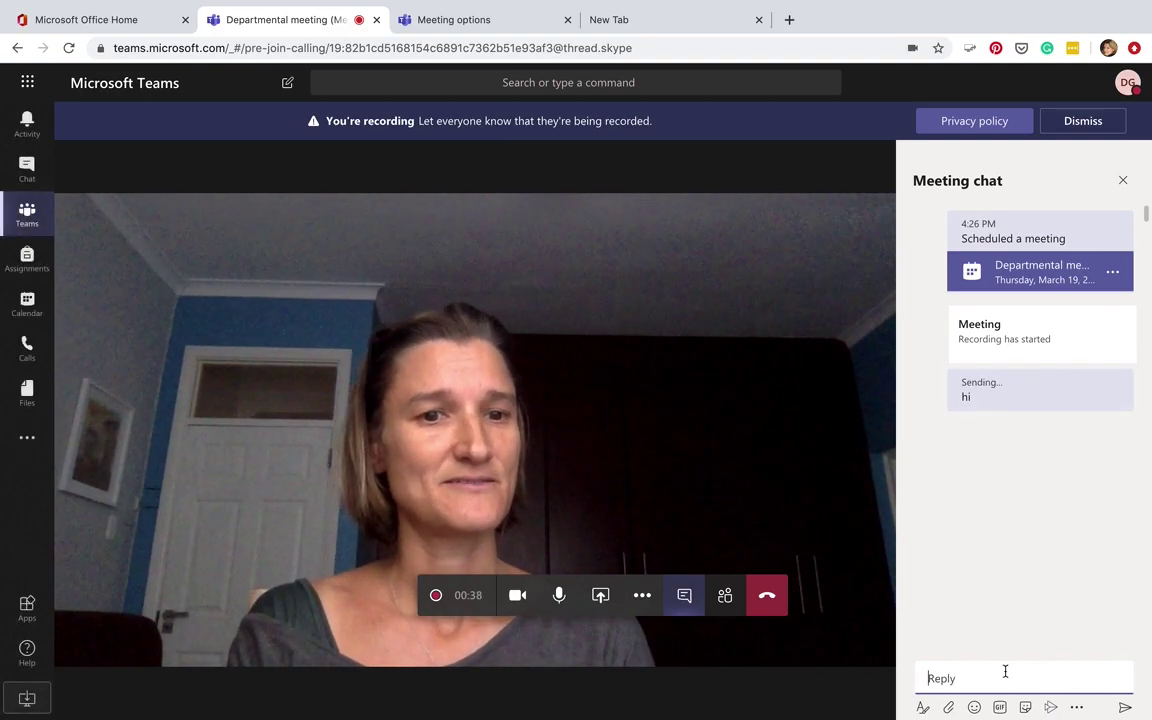
click(728, 607)
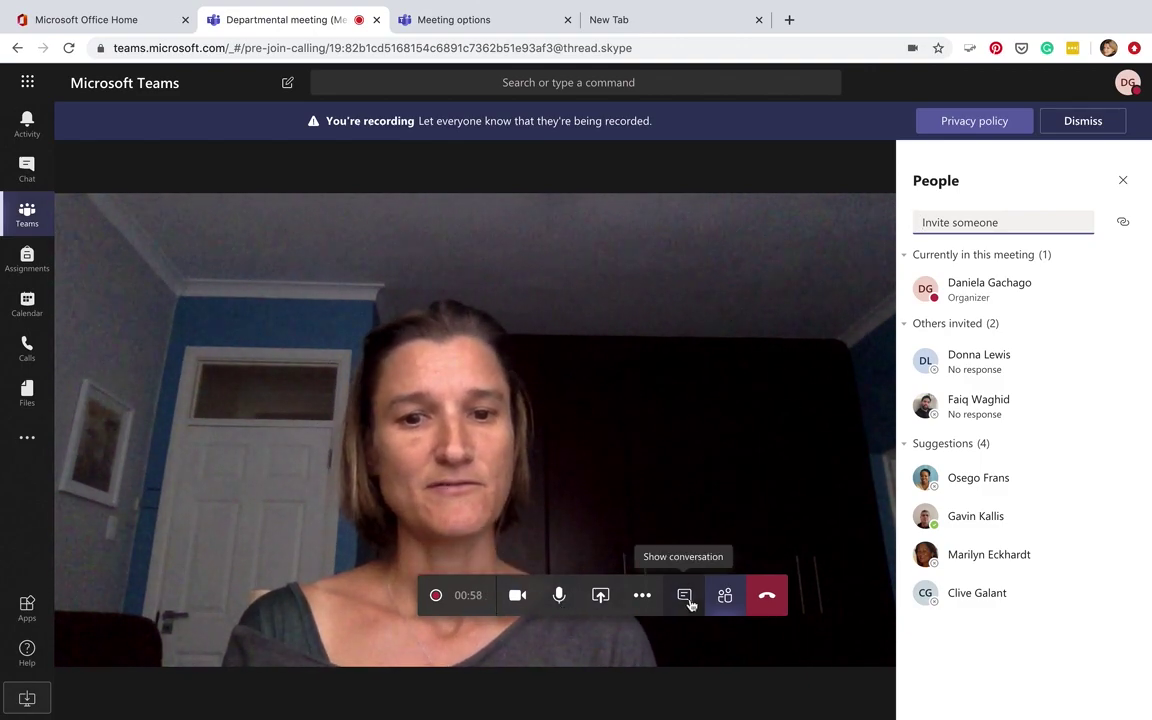
- Stop the meeting recording and leave the call, skipping the call quality rating
click(645, 600)
click(649, 520)
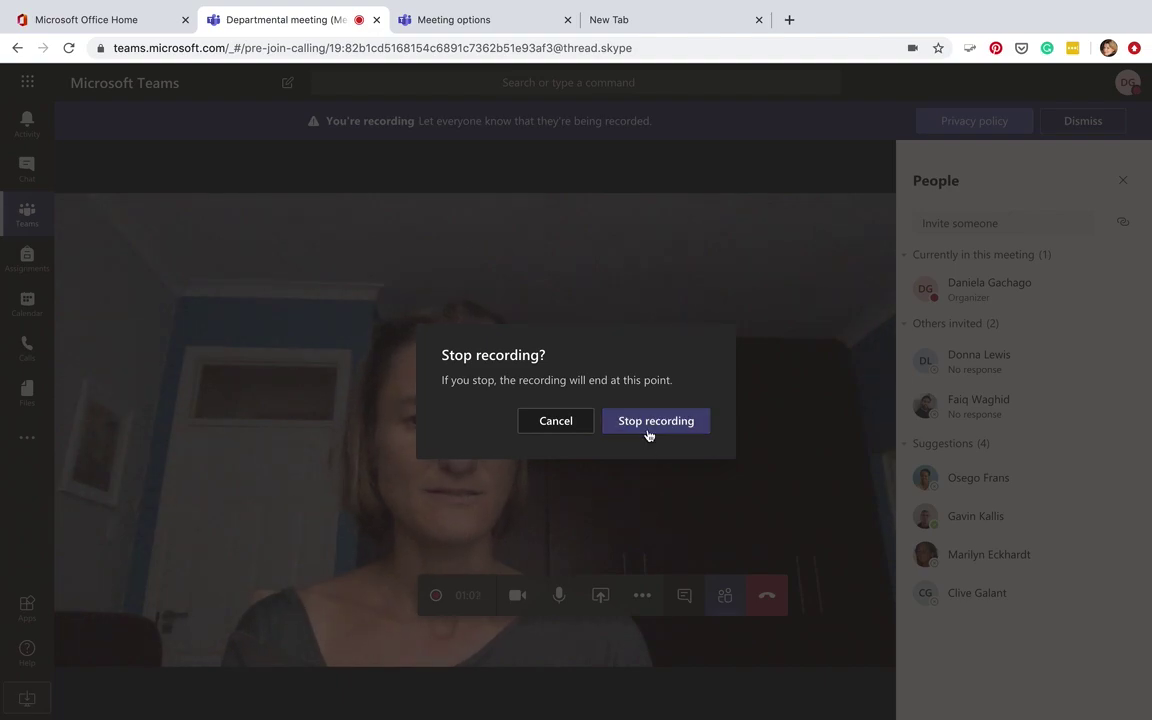
click(647, 432)
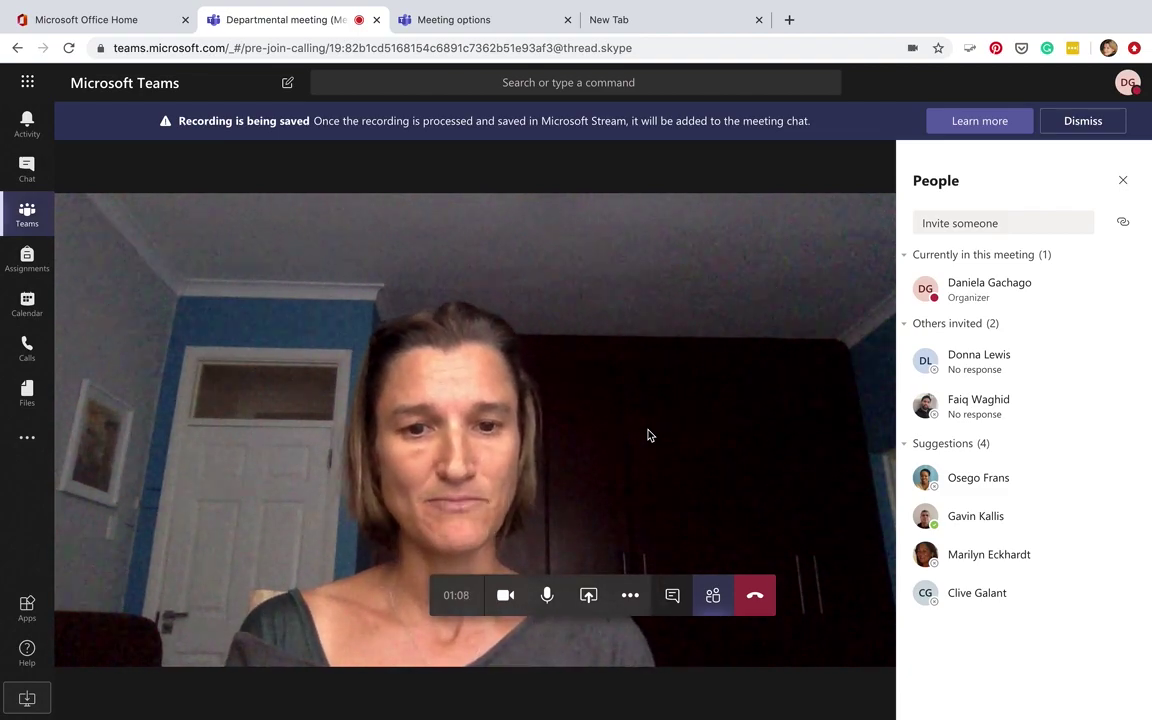
click(755, 600)
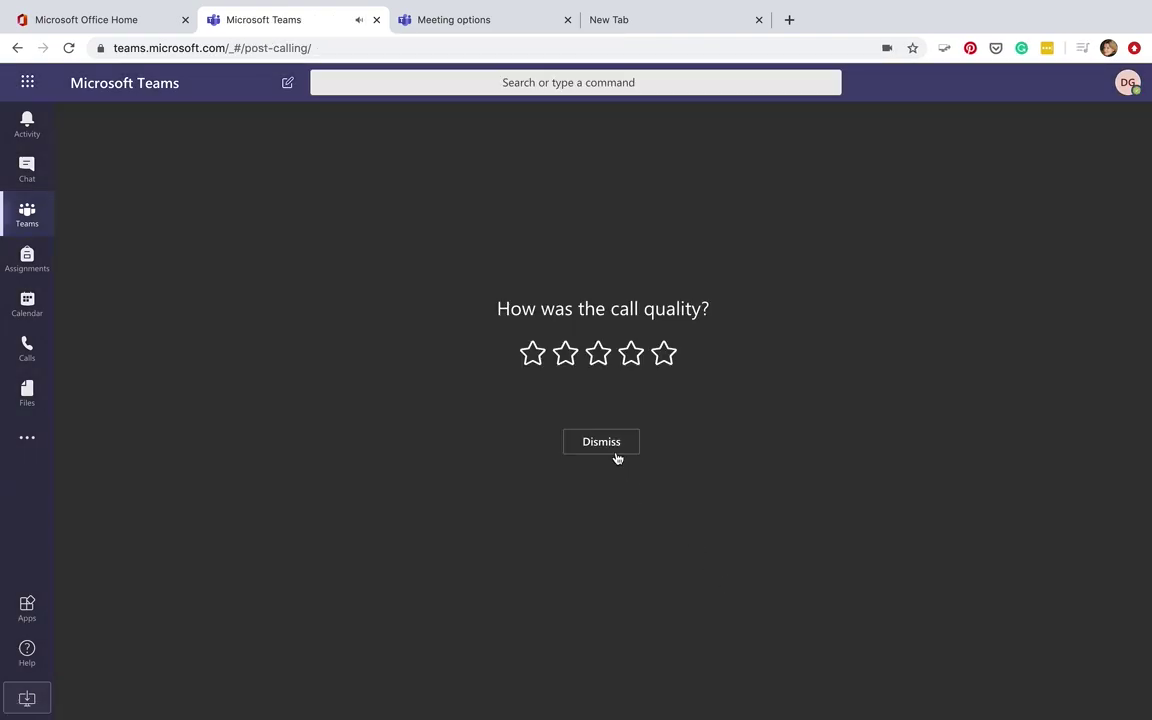
click(615, 453)
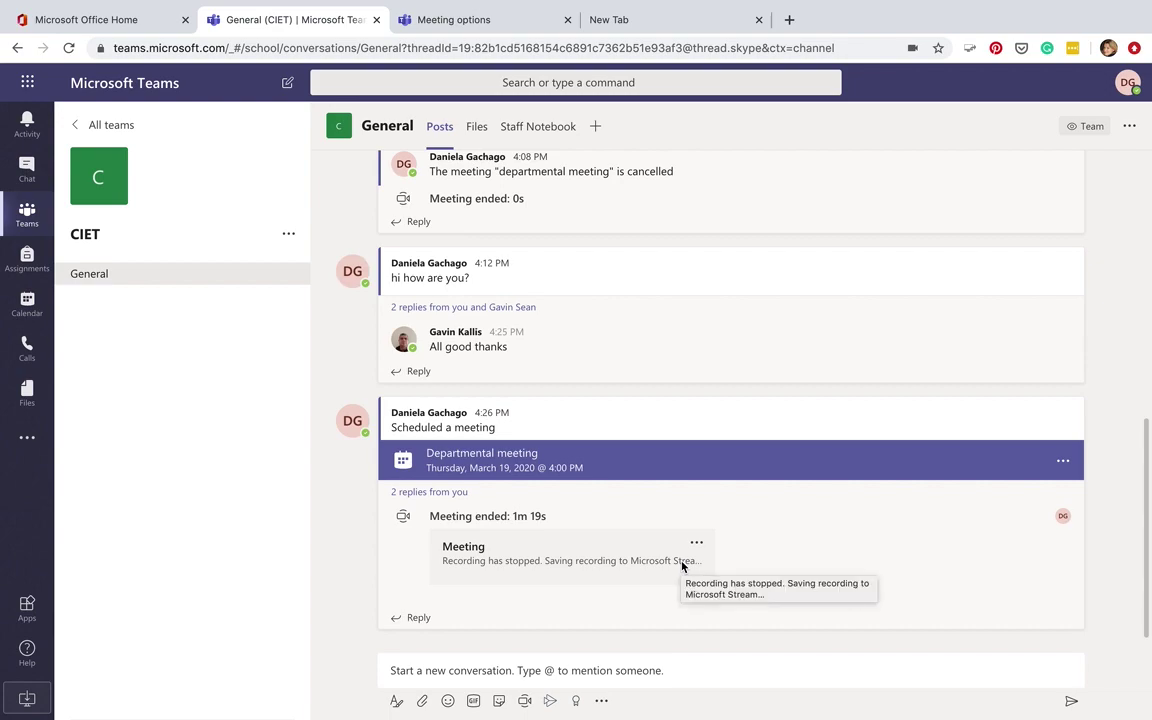
key(super+space)
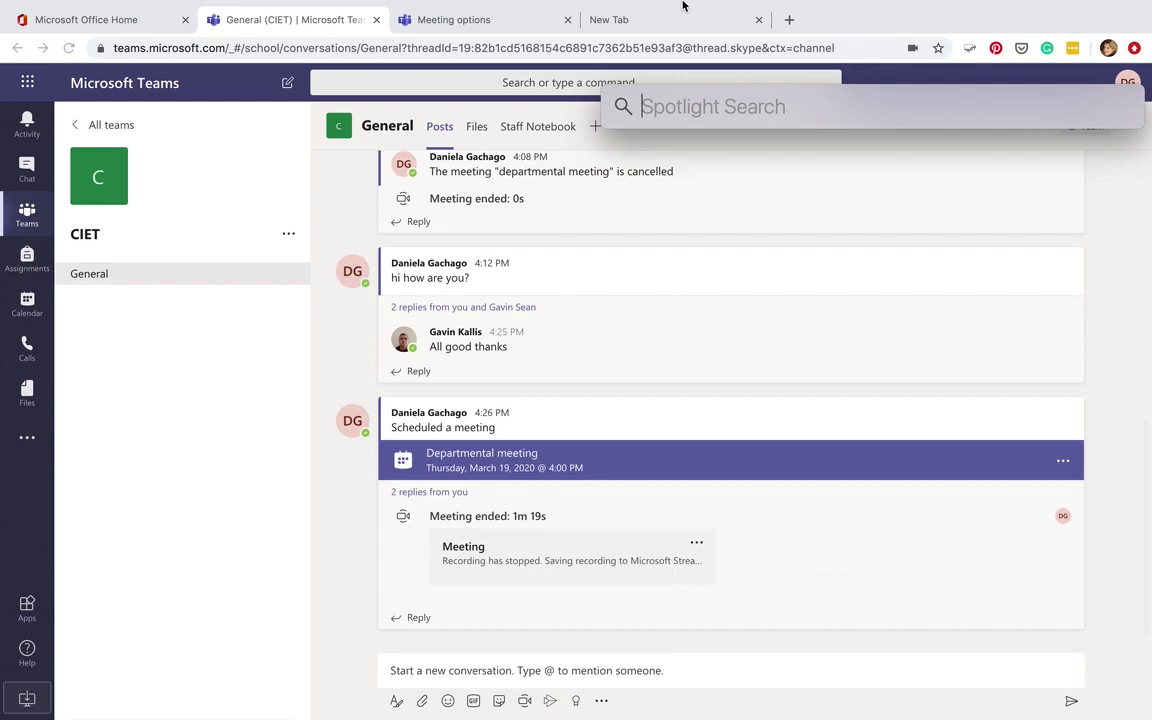
mouse_move(695, 6)
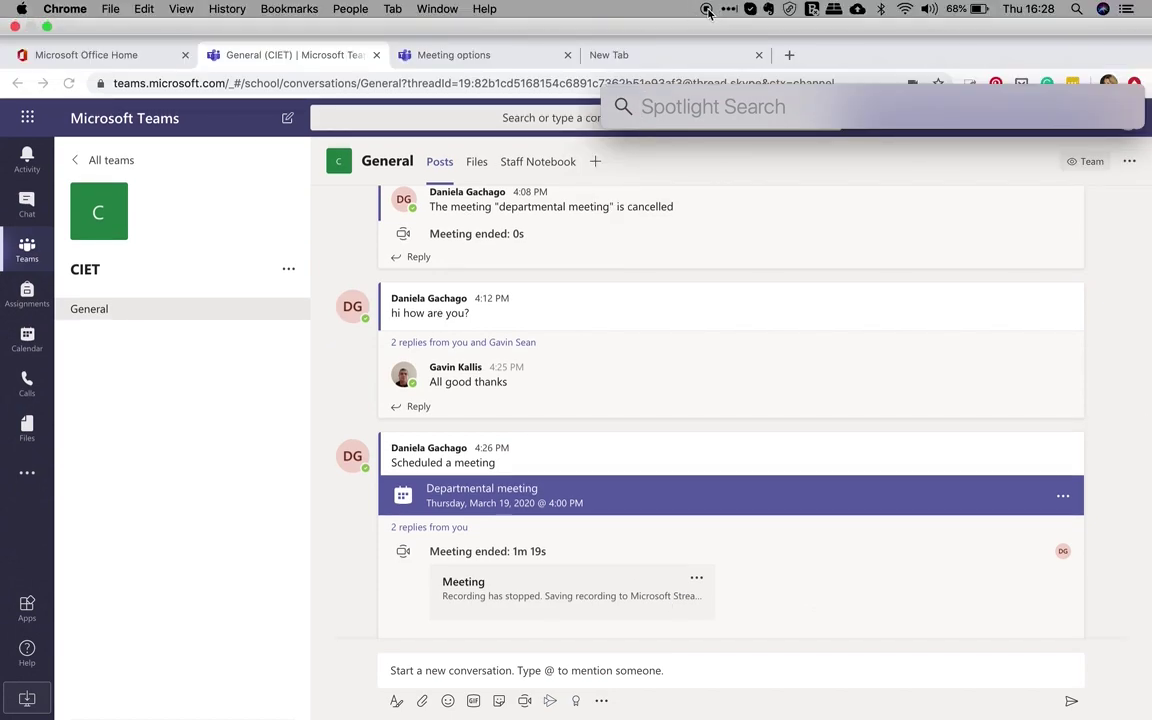